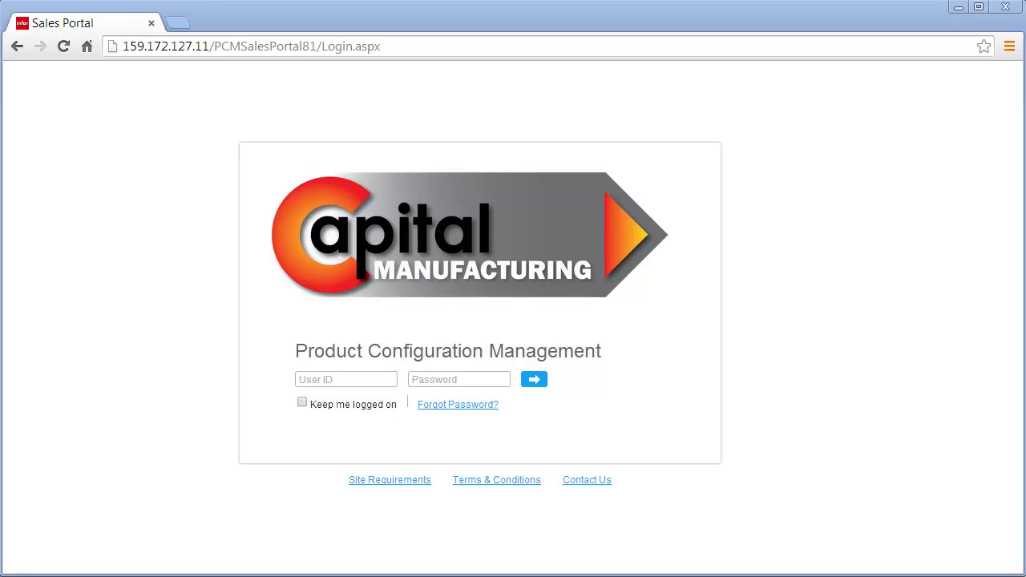
# Step: Sign in to the Sales Portal with the user ID and account password
pyautogui.click(300, 380)
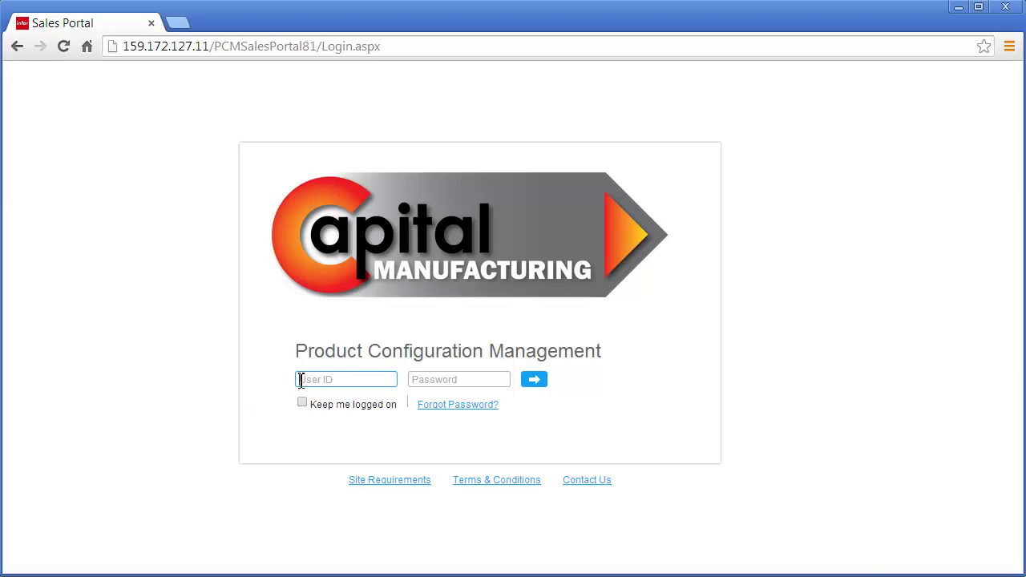
pyautogui.click(425, 376)
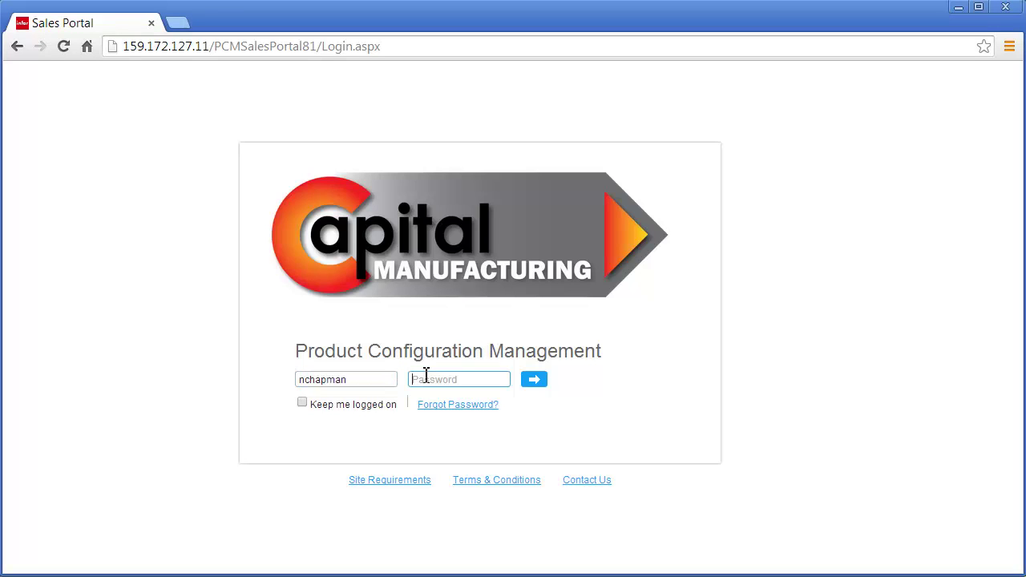
pyautogui.write('•••••')
pyautogui.click(528, 383)
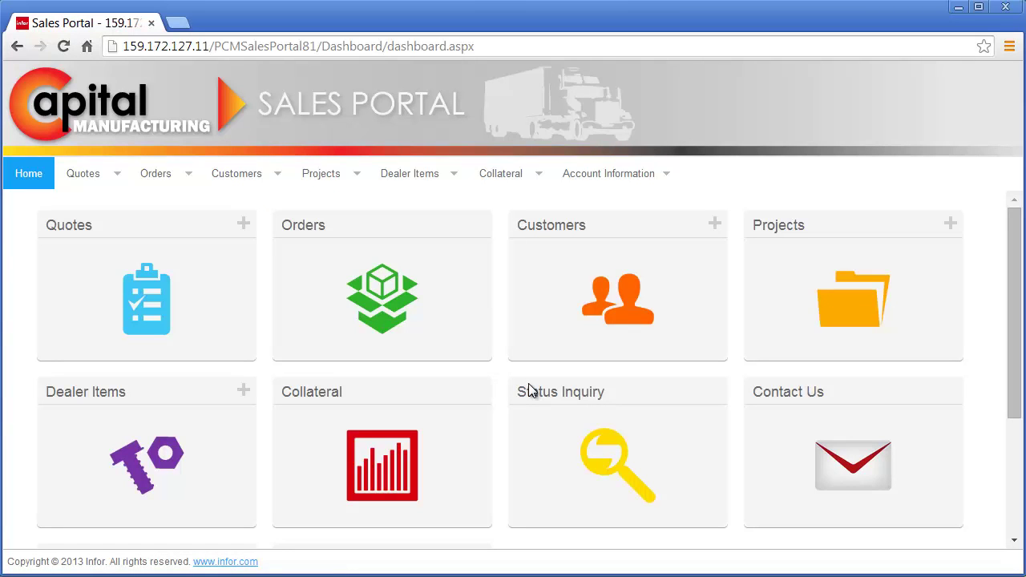
# Step: Start a new quote for customer Landscape Trucking named 'Replacement Fleet'
pyautogui.click(244, 224)
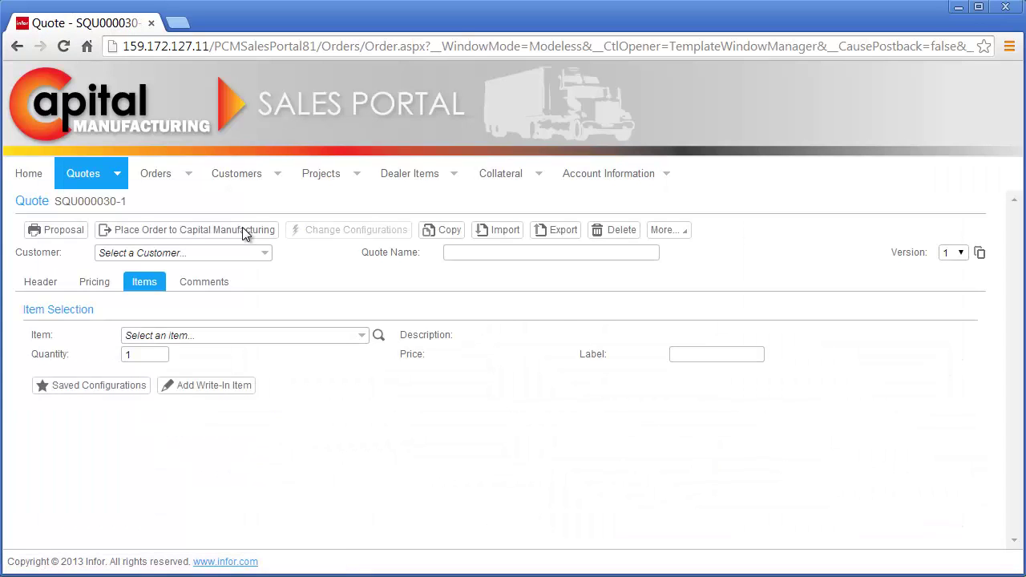
pyautogui.click(264, 252)
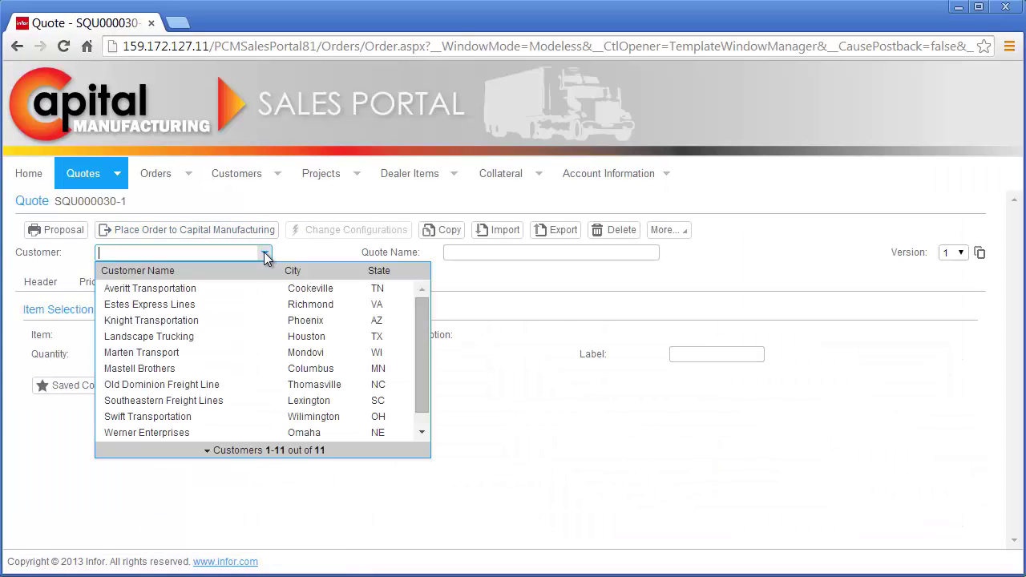
pyautogui.click(237, 336)
pyautogui.click(461, 255)
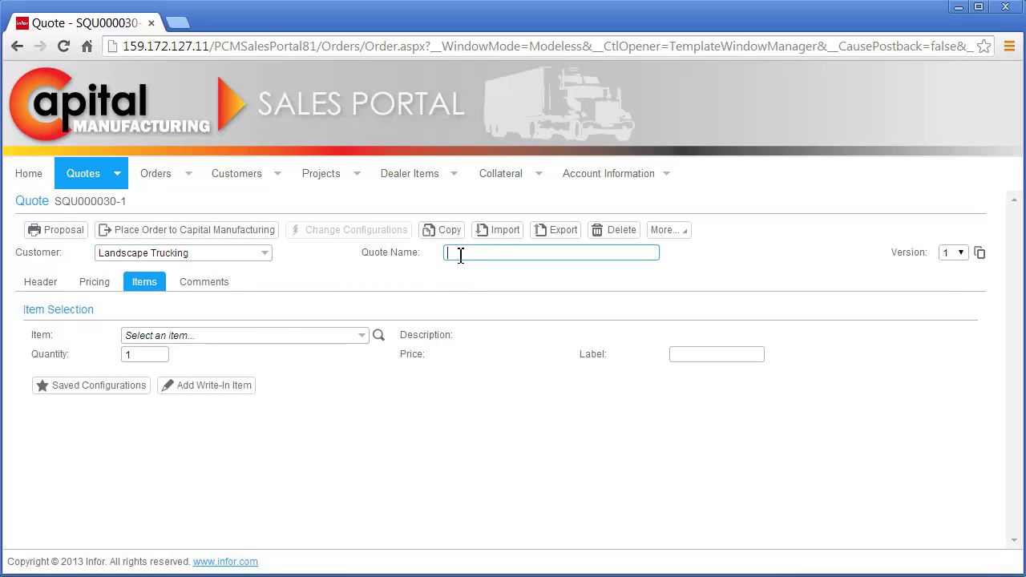
pyautogui.write('Replacement Fleet')
# Step: Add Semi-Trailer as the quoted item with a quantity of 20
pyautogui.click(322, 332)
pyautogui.write('semi')
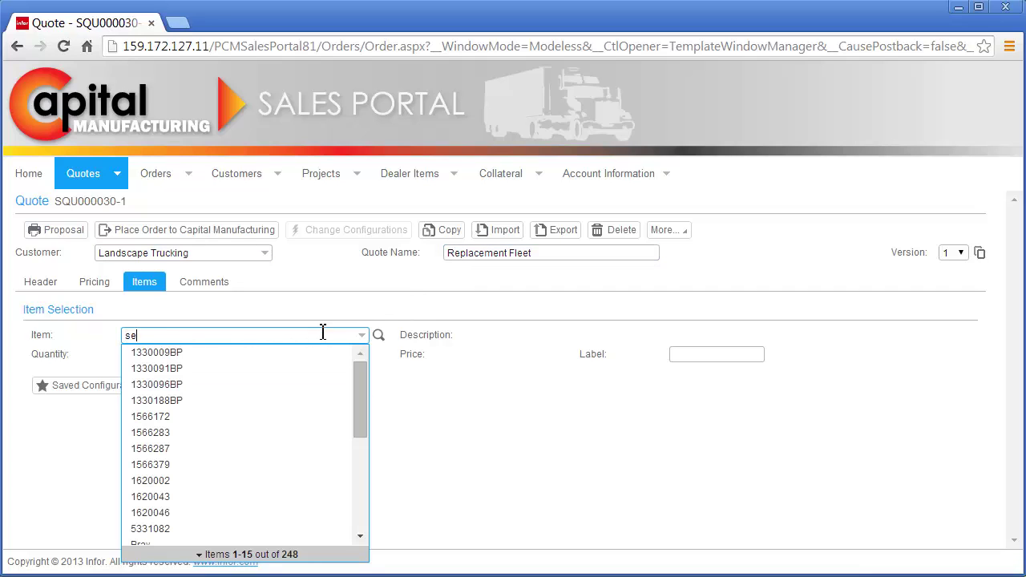
pyautogui.press('Return')
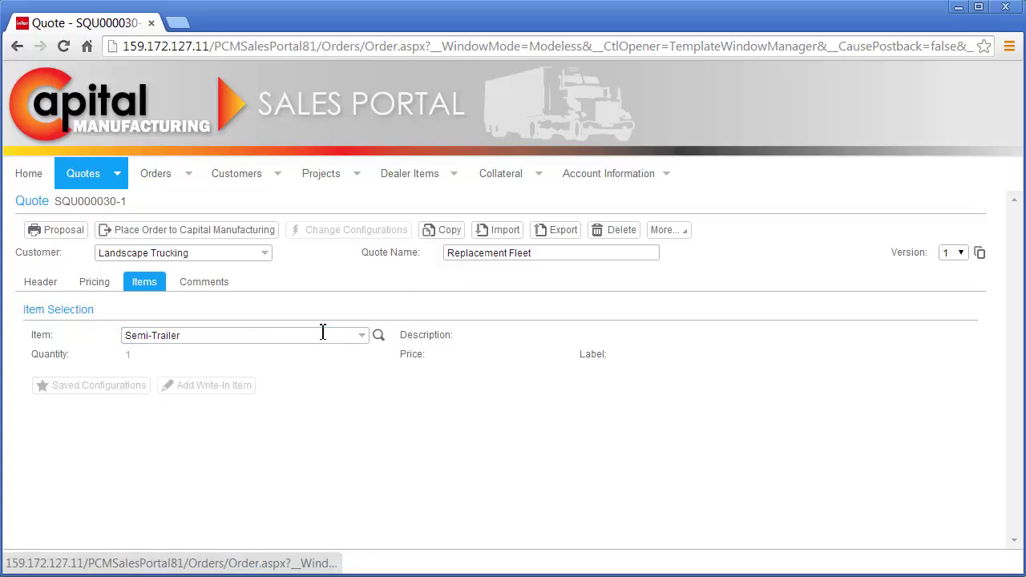
pyautogui.click(162, 355)
pyautogui.write('20')
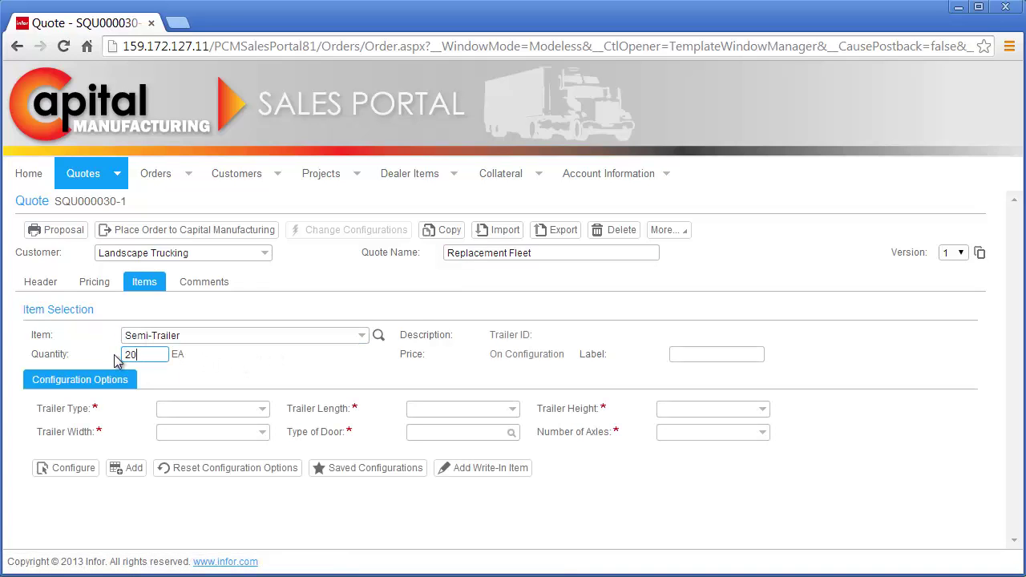
# Step: Configure an Aluminum Sheet & Post trailer, 40' long, 10'2" high and 98" wide
pyautogui.click(75, 472)
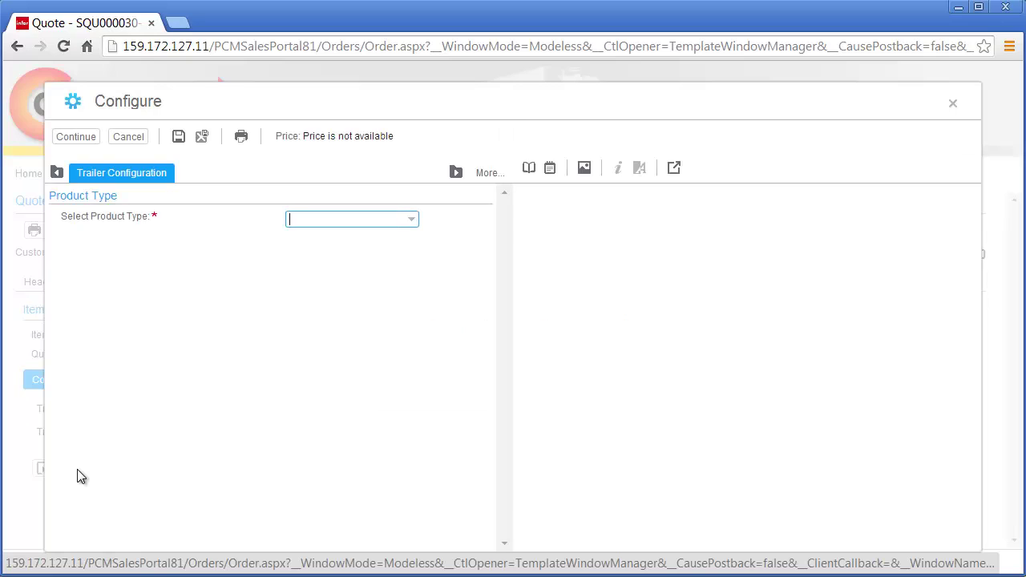
pyautogui.click(412, 222)
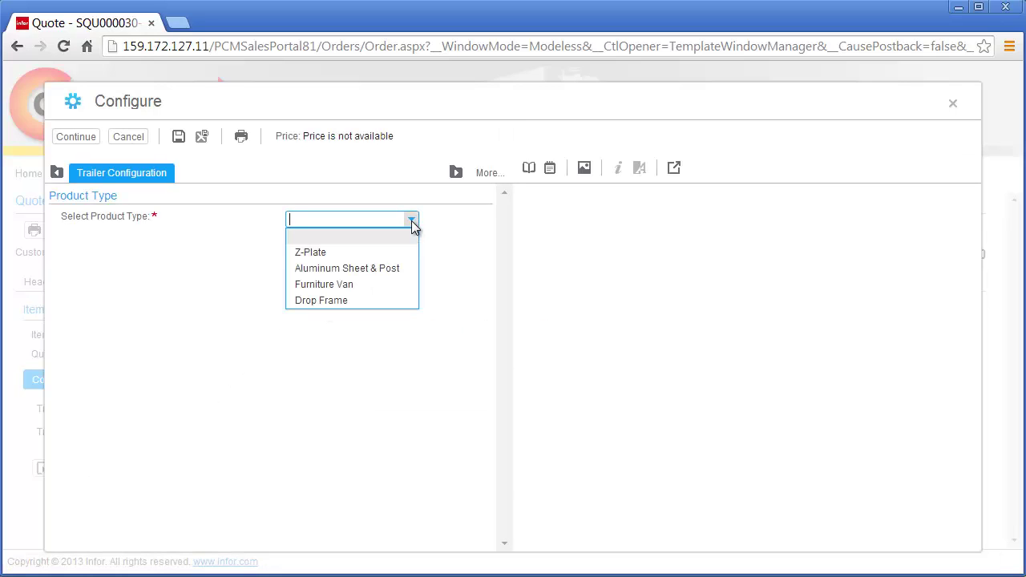
pyautogui.click(406, 268)
pyautogui.click(336, 281)
pyautogui.click(352, 309)
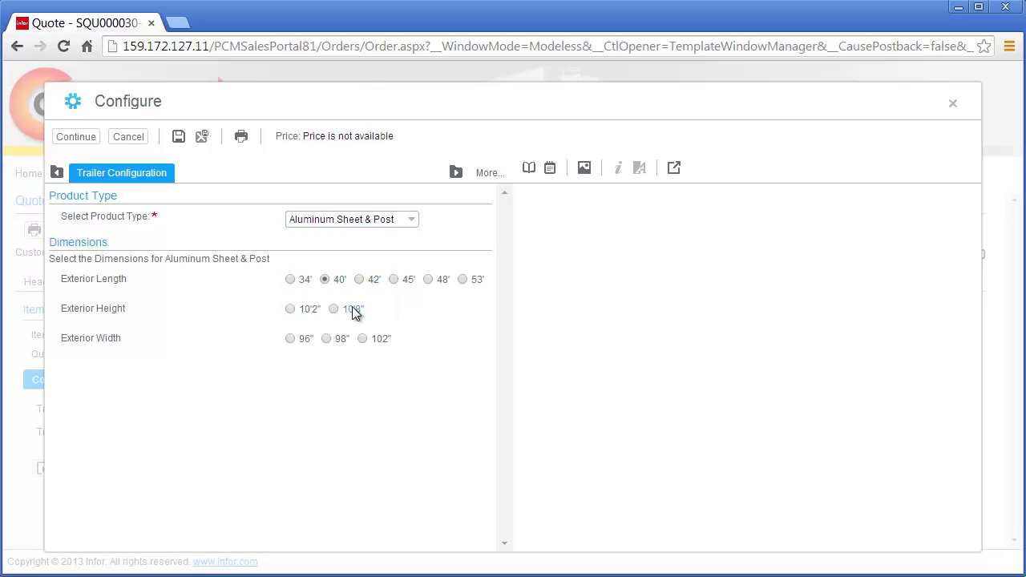
pyautogui.click(397, 279)
pyautogui.click(349, 307)
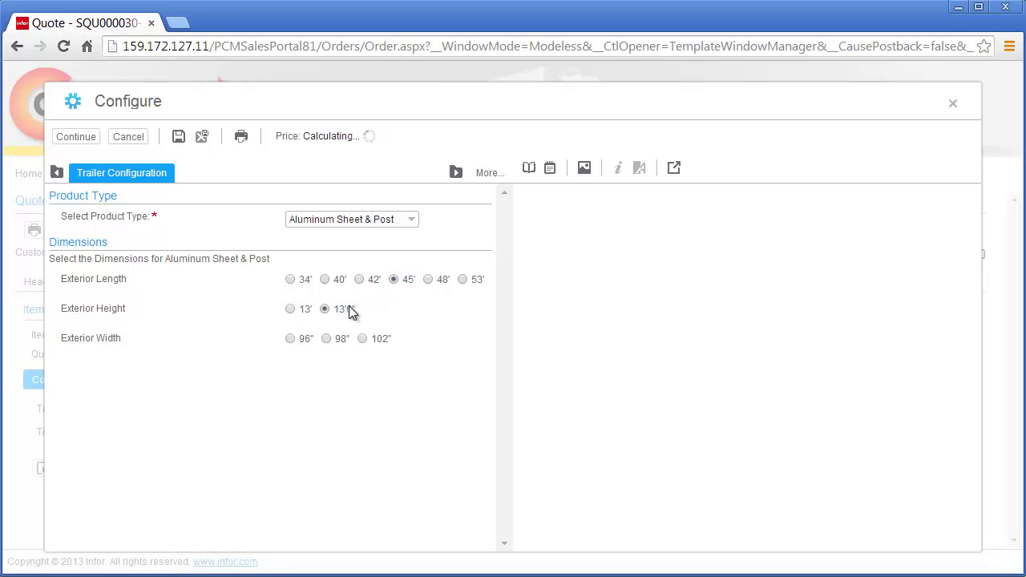
pyautogui.click(339, 282)
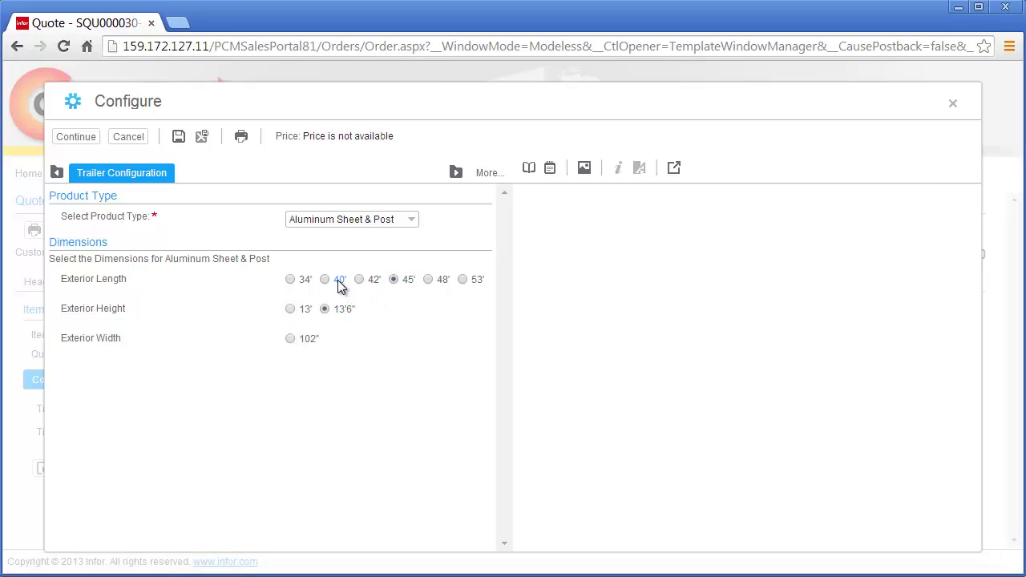
pyautogui.click(310, 313)
pyautogui.click(337, 337)
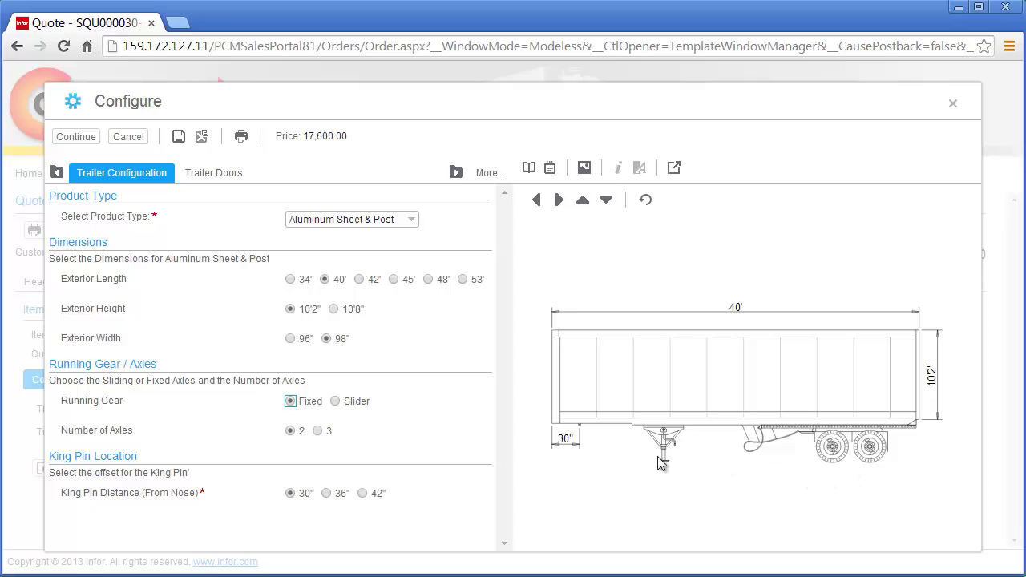
# Step: Switch the trailer to three axles and set the king pin distance to 36"
pyautogui.click(330, 433)
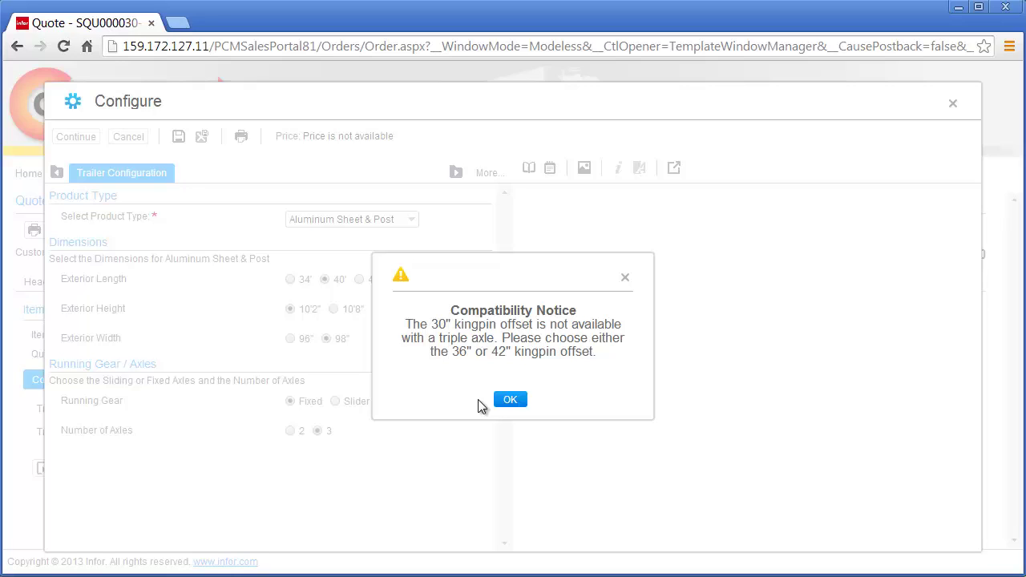
pyautogui.click(510, 401)
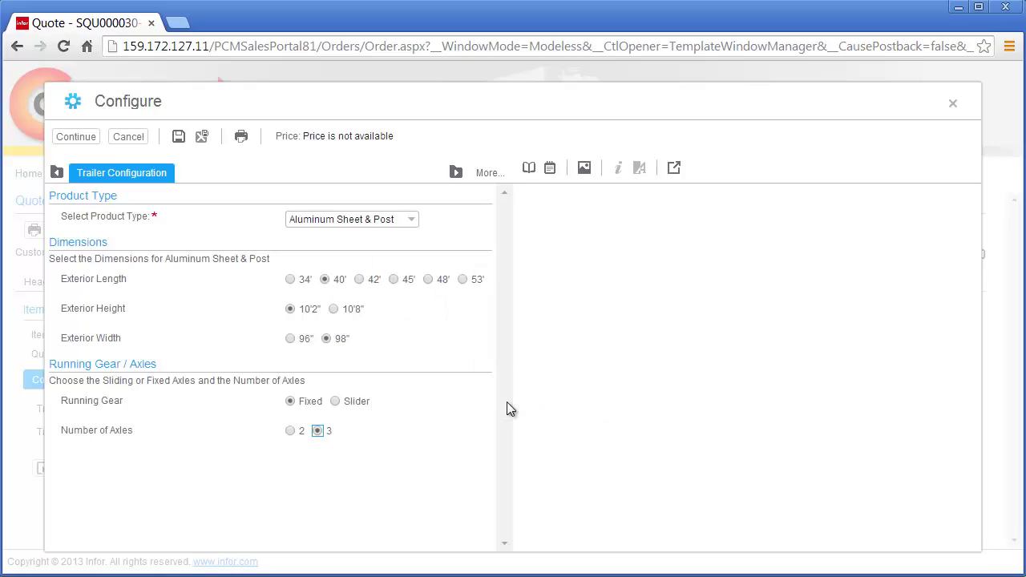
pyautogui.click(78, 138)
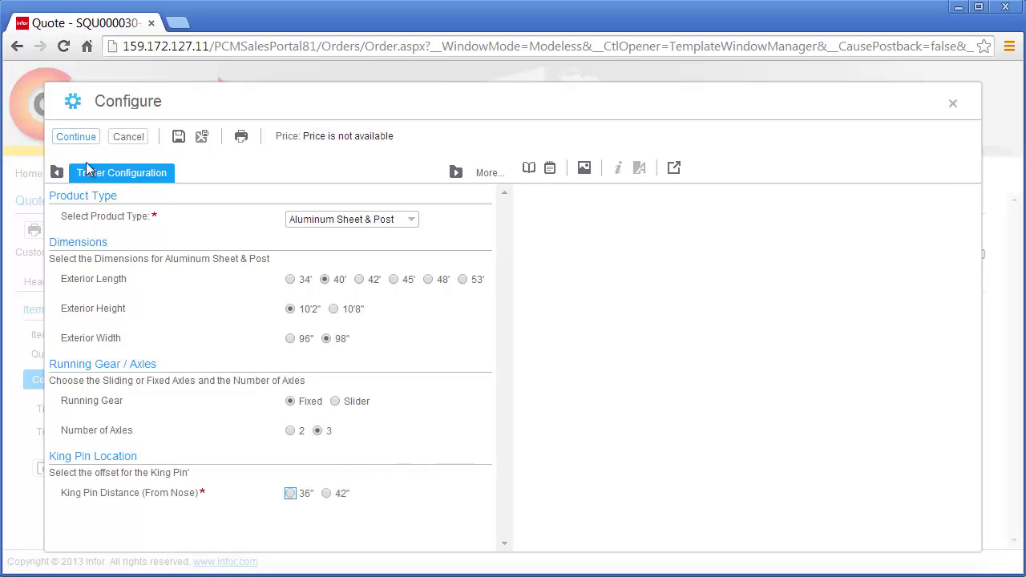
pyautogui.click(292, 493)
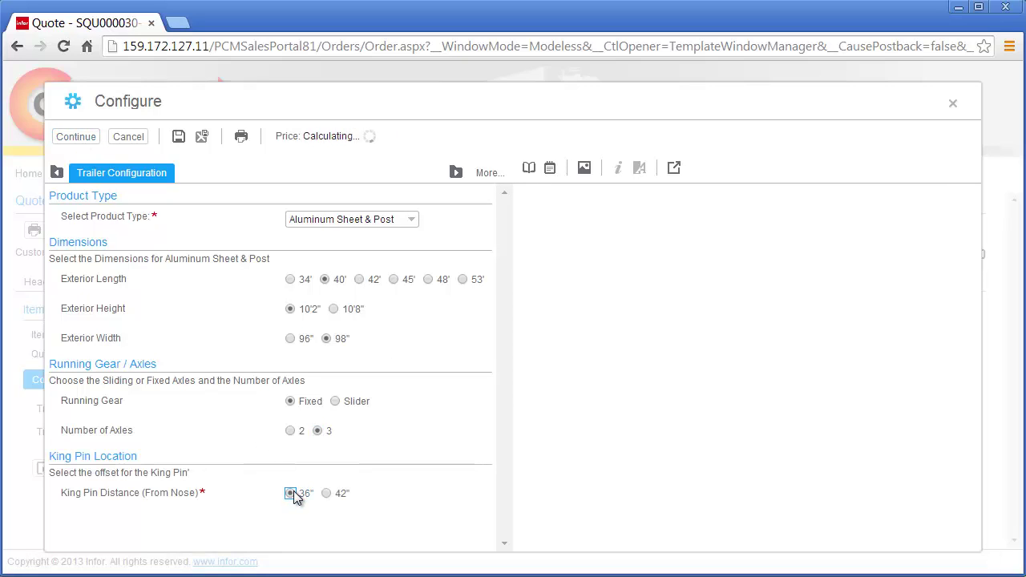
# Step: Choose rollup doors, a translucent roof and 16" post spacing, reaching Interior Construction
pyautogui.click(224, 175)
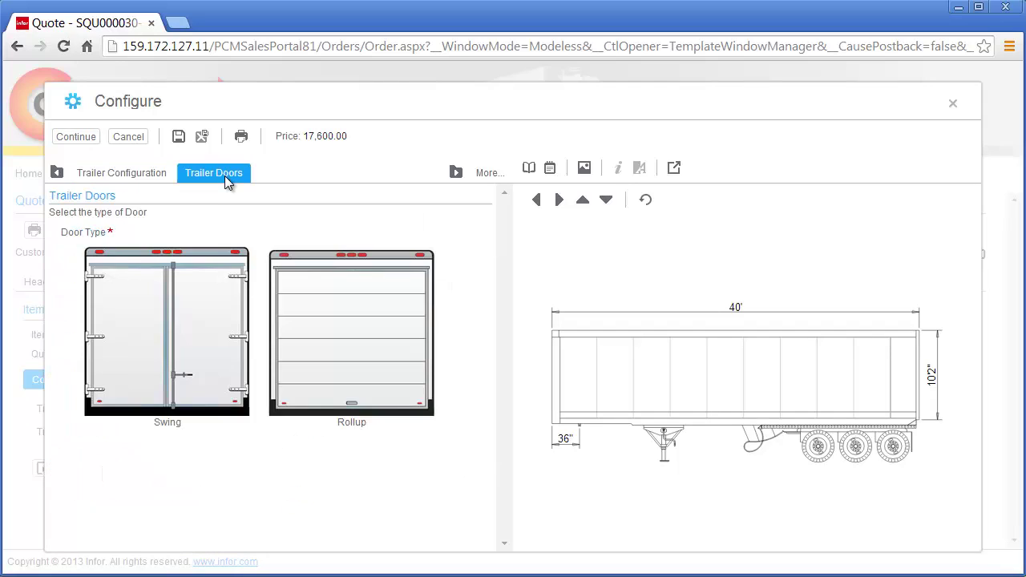
pyautogui.click(321, 322)
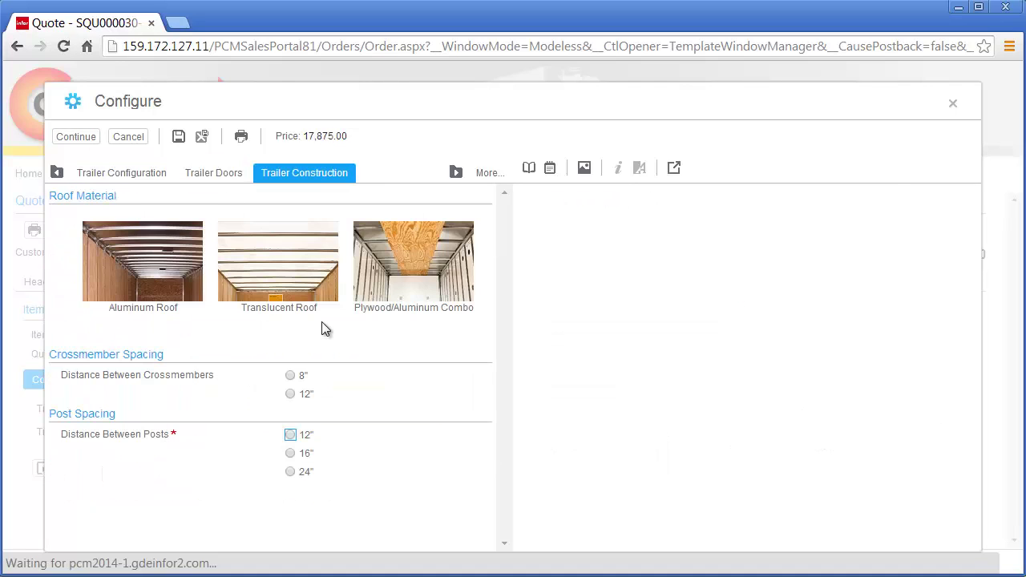
pyautogui.click(299, 253)
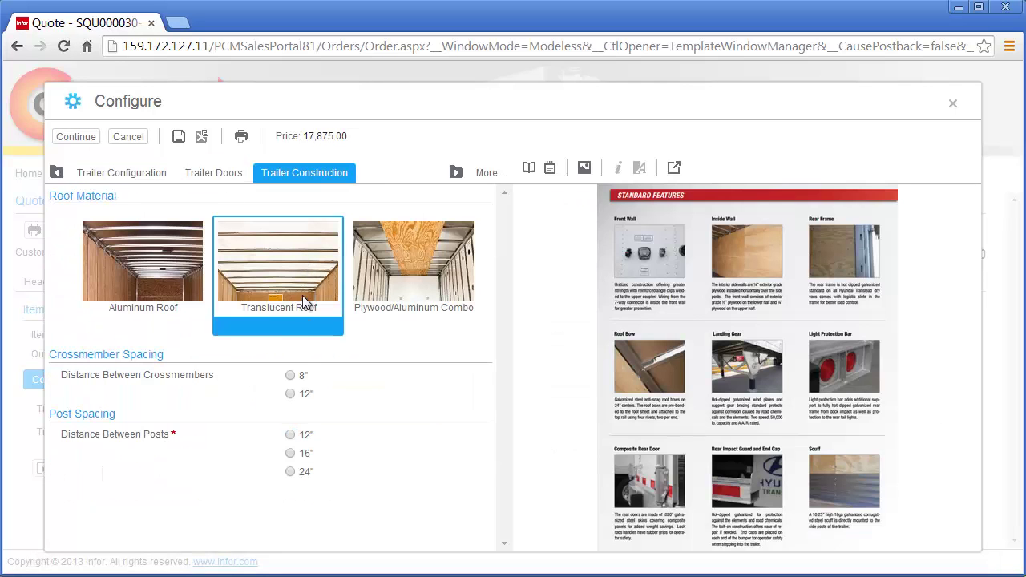
pyautogui.click(296, 435)
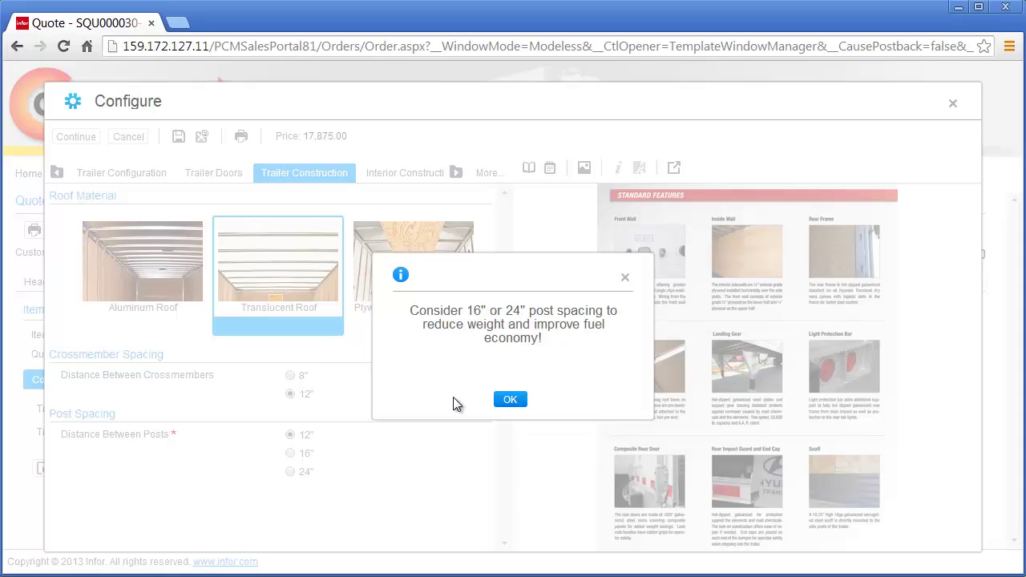
pyautogui.click(506, 394)
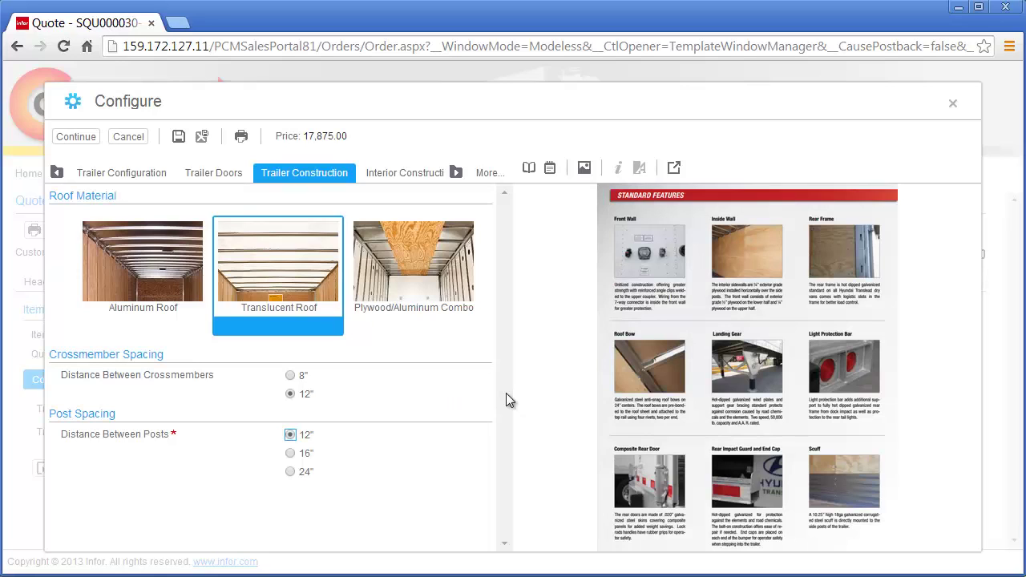
pyautogui.click(303, 451)
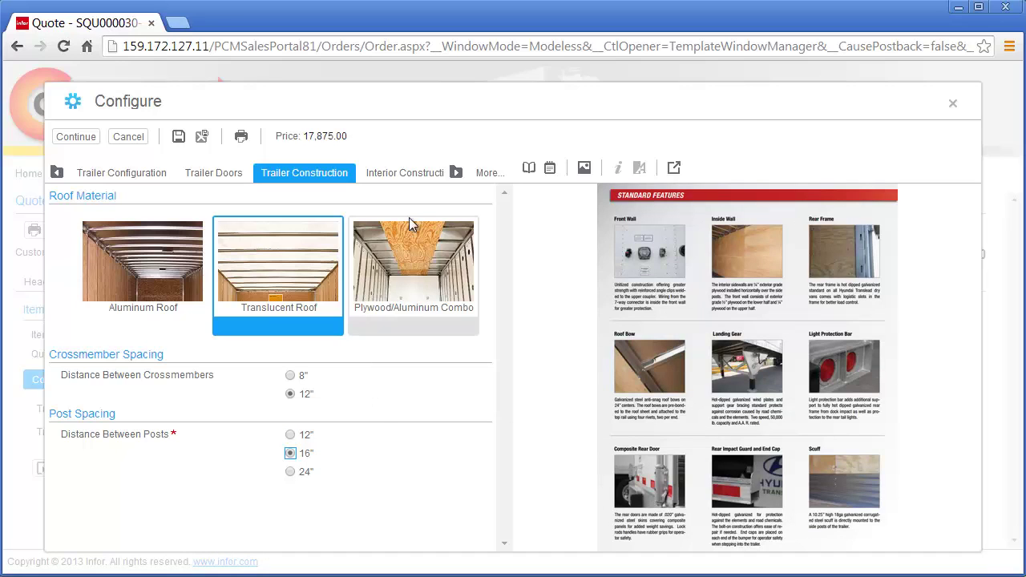
pyautogui.click(424, 171)
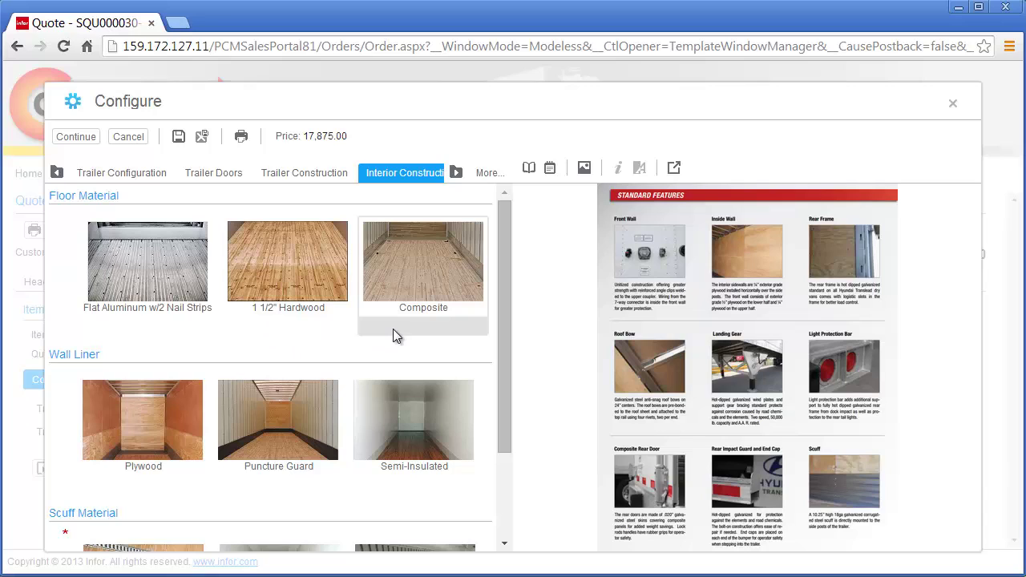
# Step: Pick 1 1/2" Hardwood floor, Plywood wall liner and Corrugated Steel x 12" High scuff
pyautogui.click(315, 282)
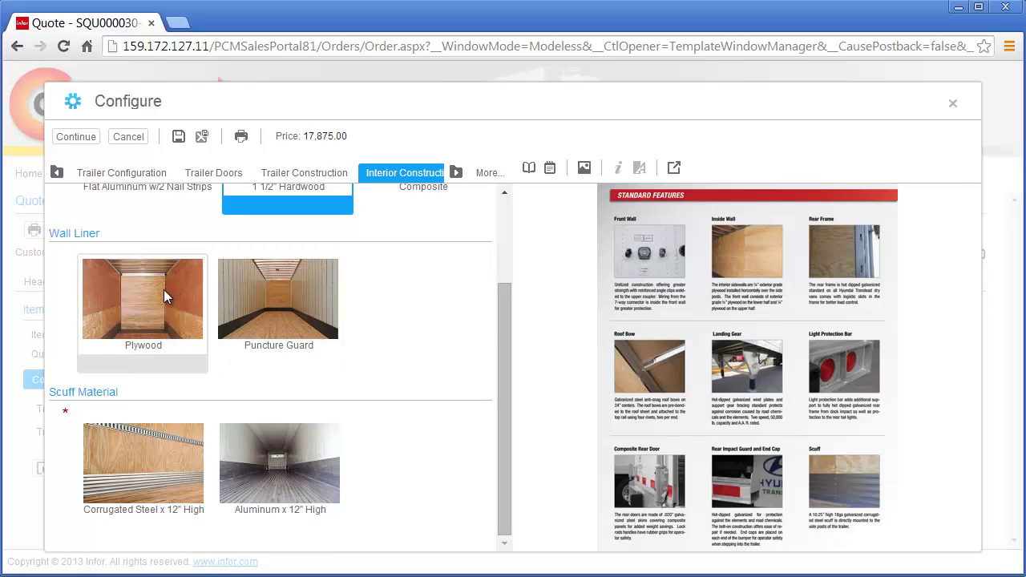
pyautogui.click(164, 289)
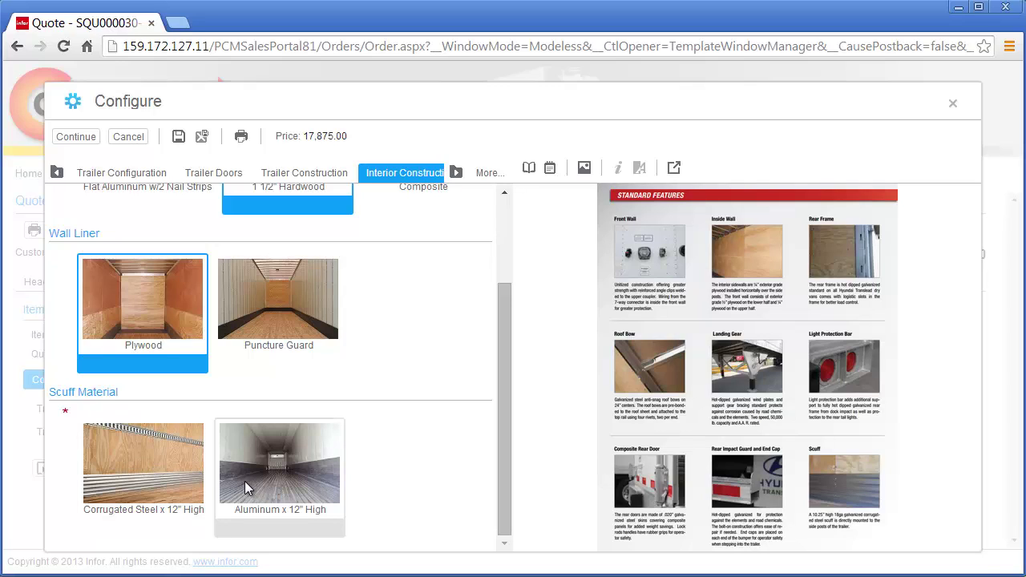
pyautogui.click(162, 479)
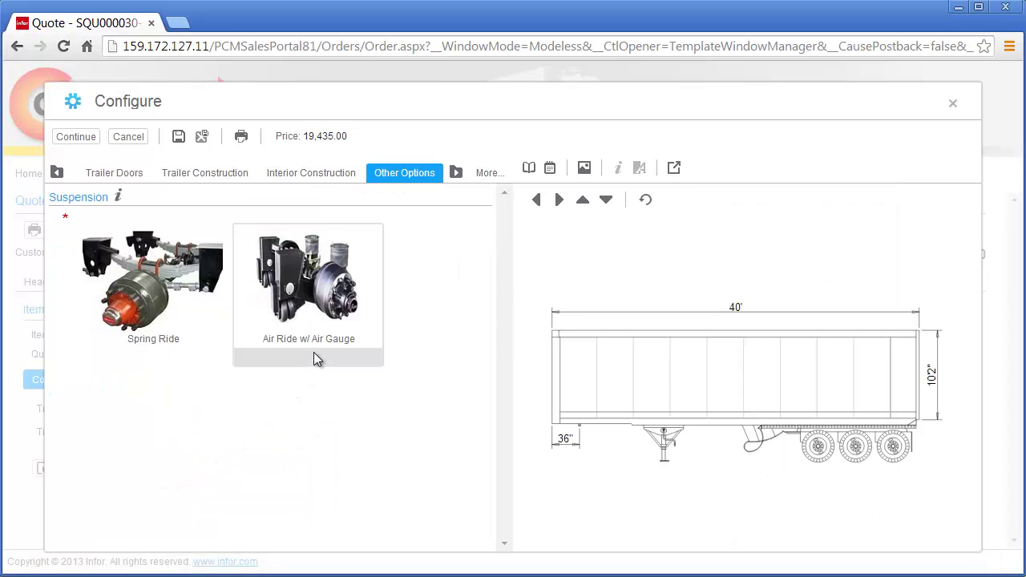
# Step: Review the Hendrickson suspension brochure, then choose Air Ride w/ Air Gauge suspension
pyautogui.click(119, 199)
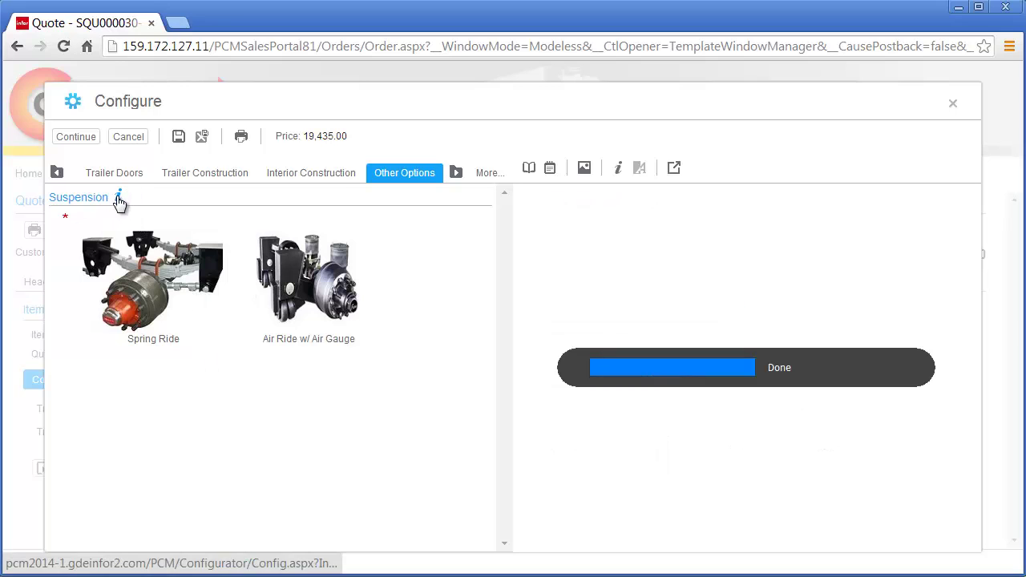
pyautogui.scroll(-5, 550, 437)
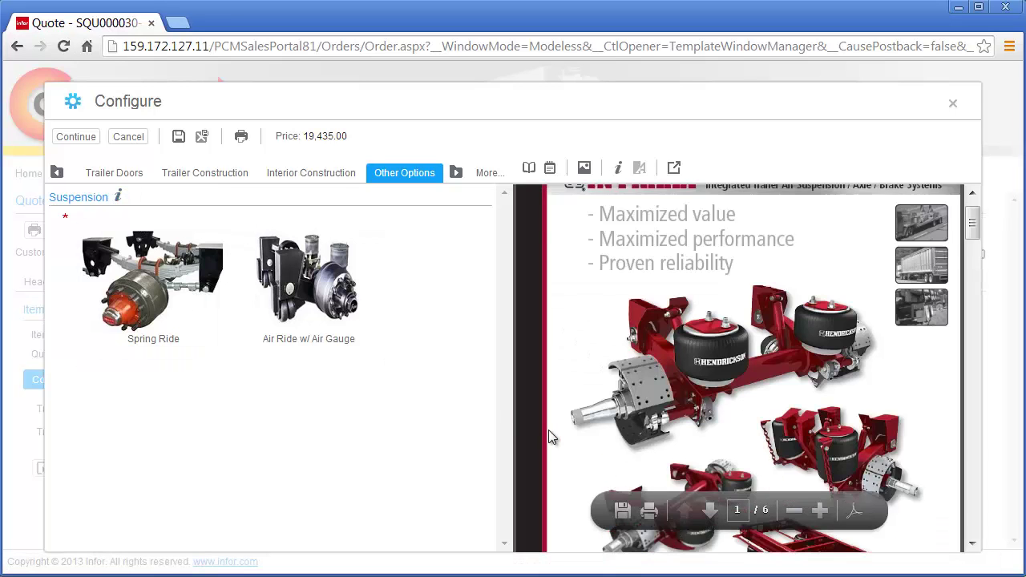
pyautogui.scroll(-6, 550, 437)
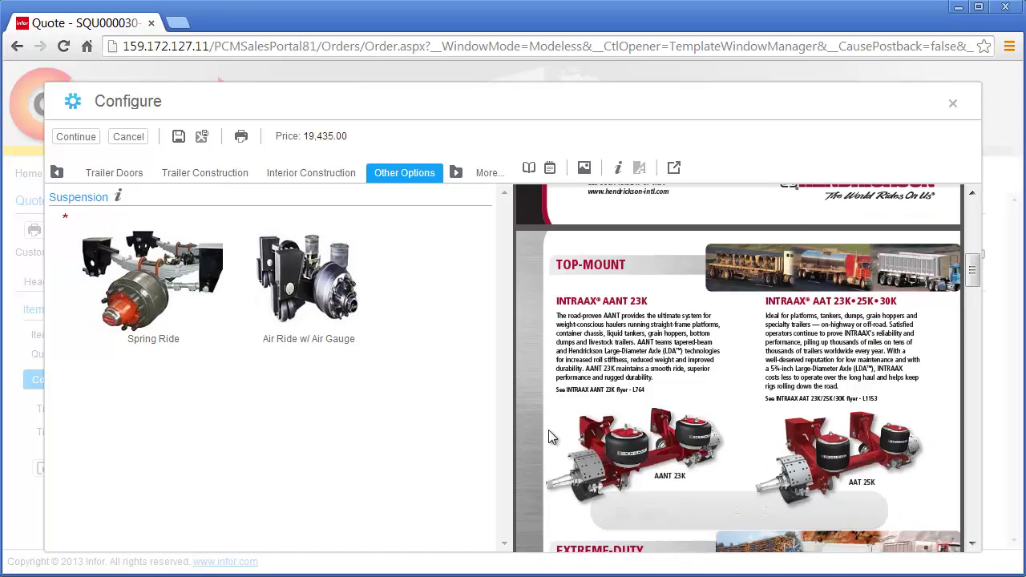
pyautogui.scroll(-6, 549, 437)
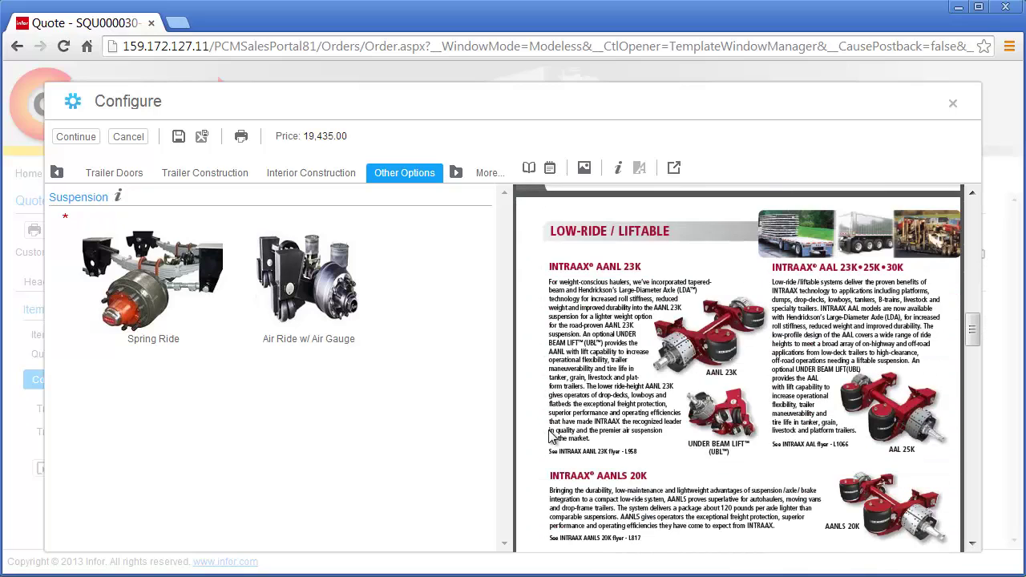
pyautogui.click(349, 313)
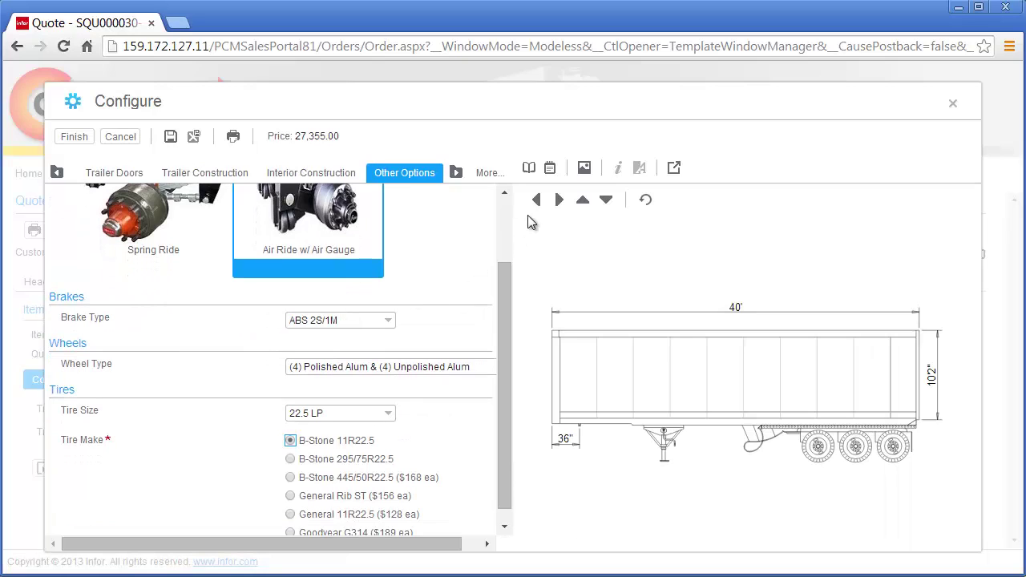
# Step: Change the door type to Swing for a 27,450.00 MSRP and finish the configuration
pyautogui.click(549, 168)
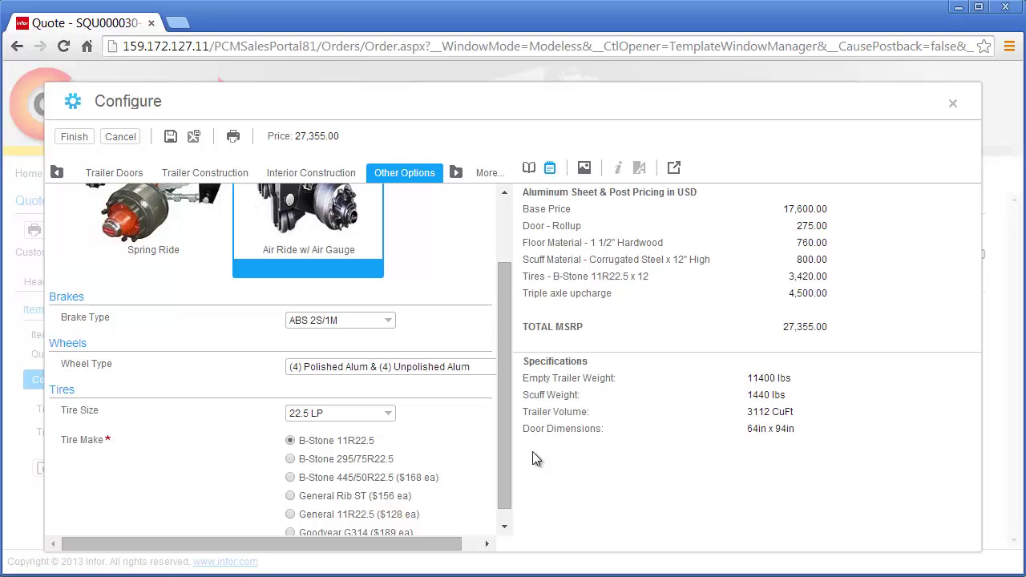
pyautogui.click(529, 170)
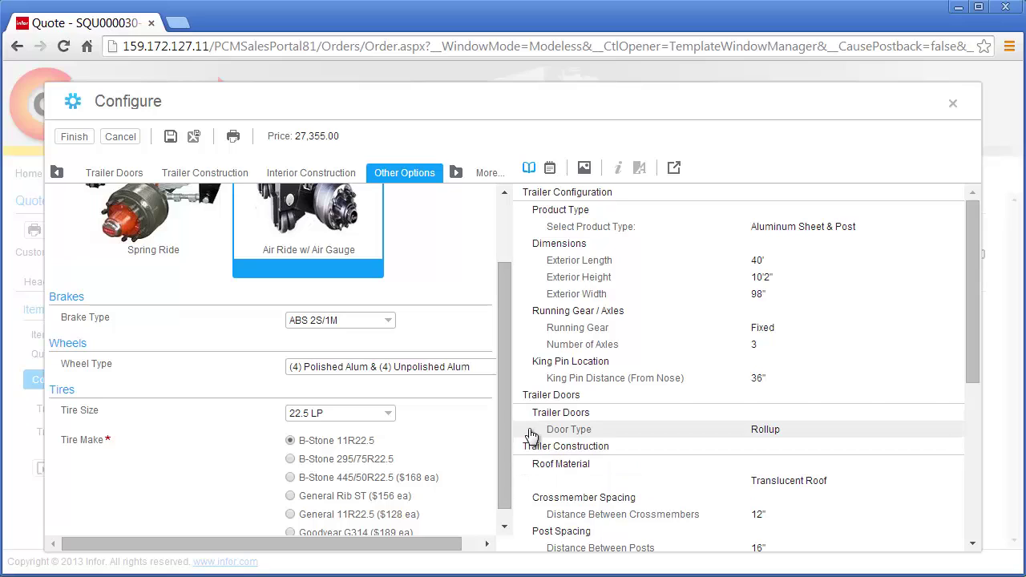
pyautogui.click(724, 438)
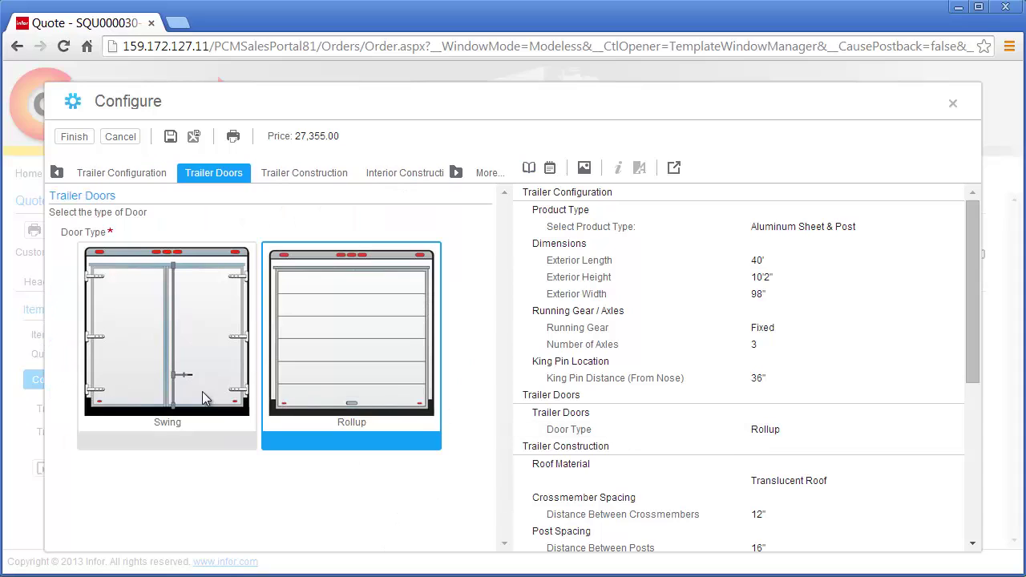
pyautogui.click(177, 402)
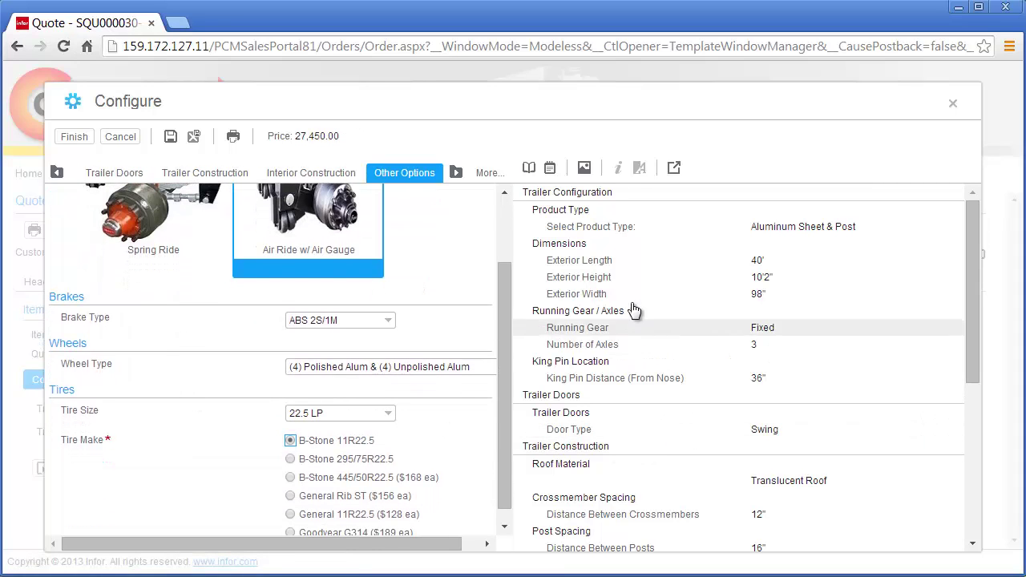
pyautogui.click(550, 170)
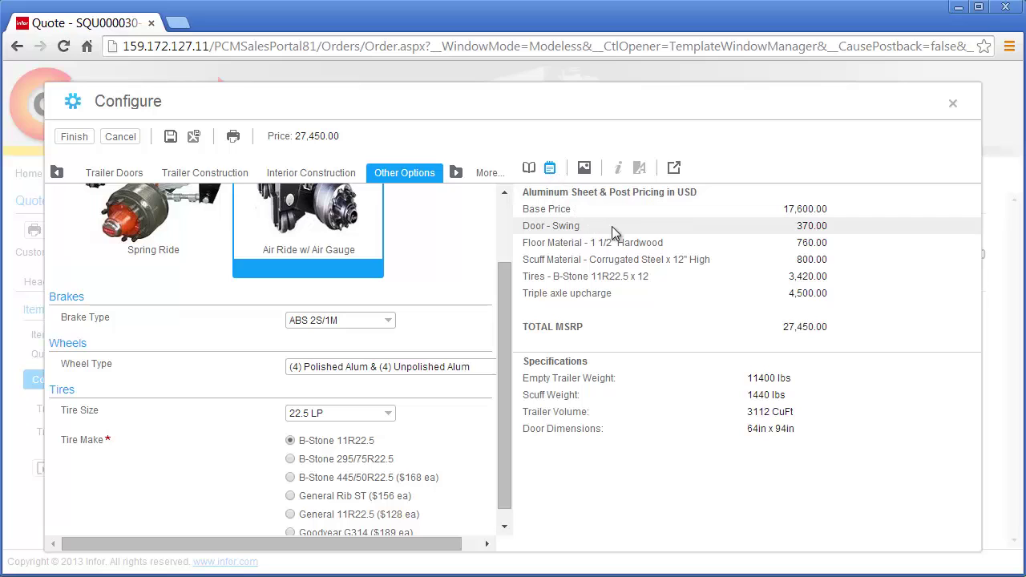
pyautogui.click(73, 136)
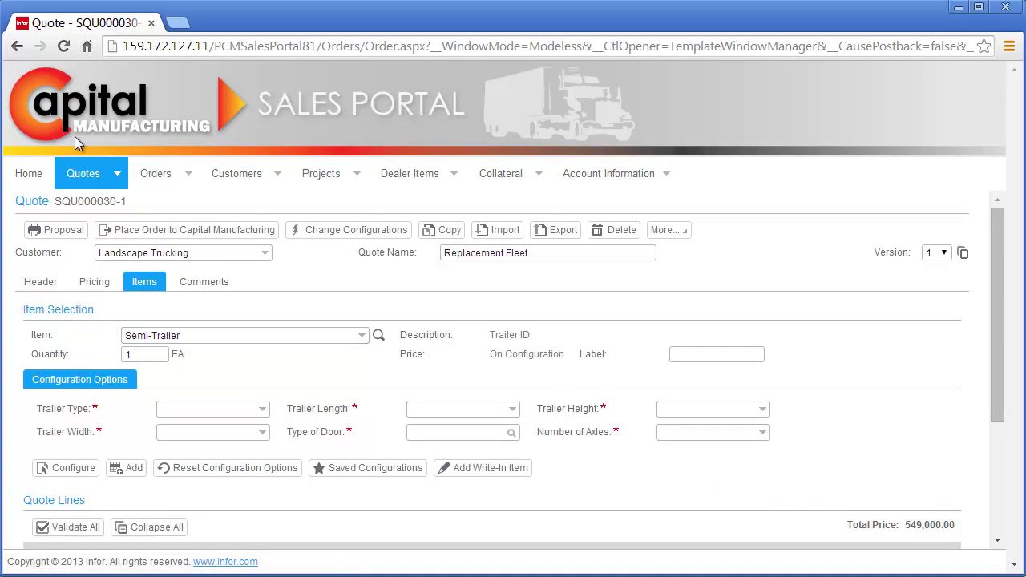
# Step: Inspect the trailer drawing for quote line 1's 20 Semi-Trailers
pyautogui.scroll(-3, 280, 384)
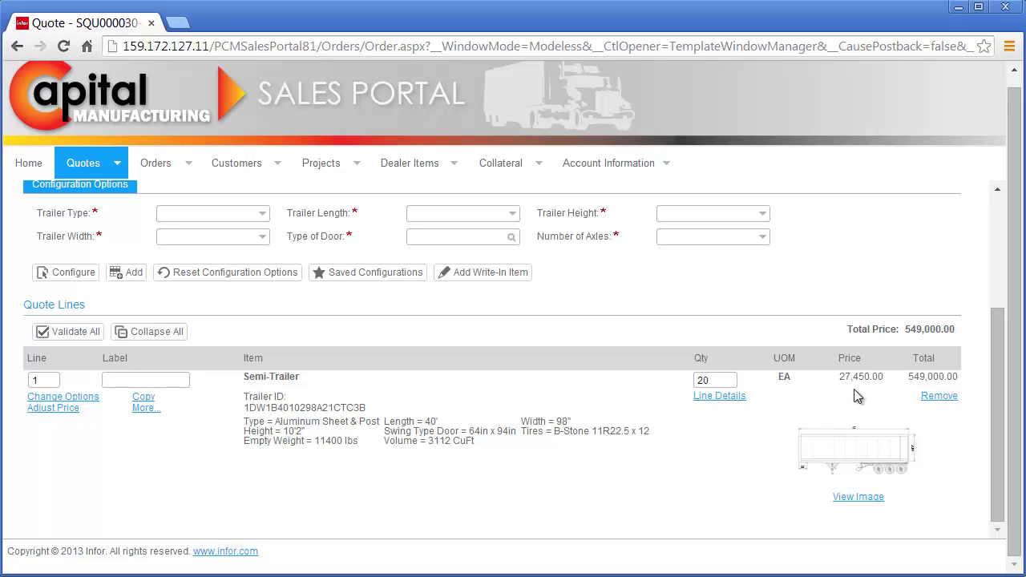
pyautogui.click(862, 496)
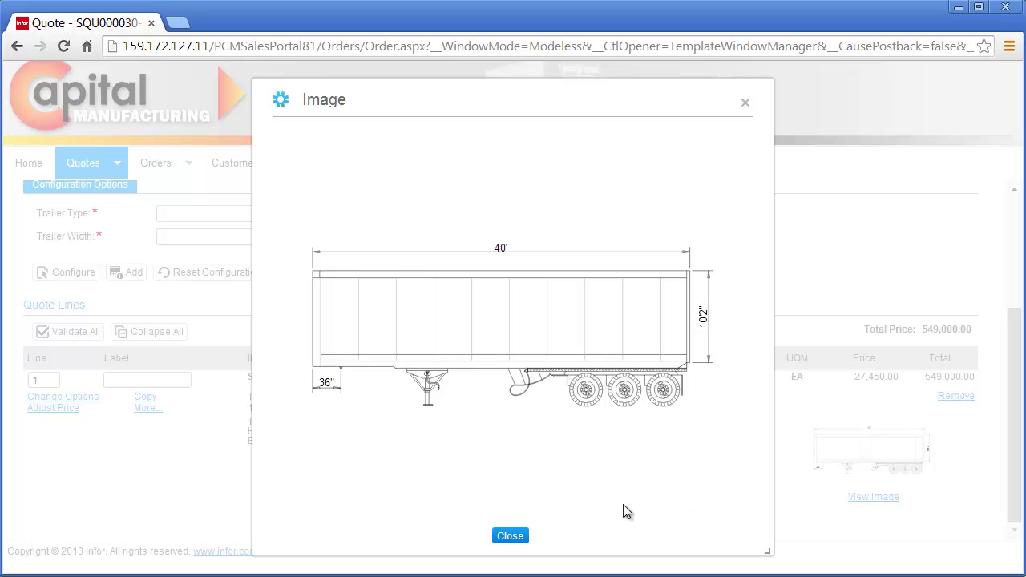
pyautogui.click(512, 535)
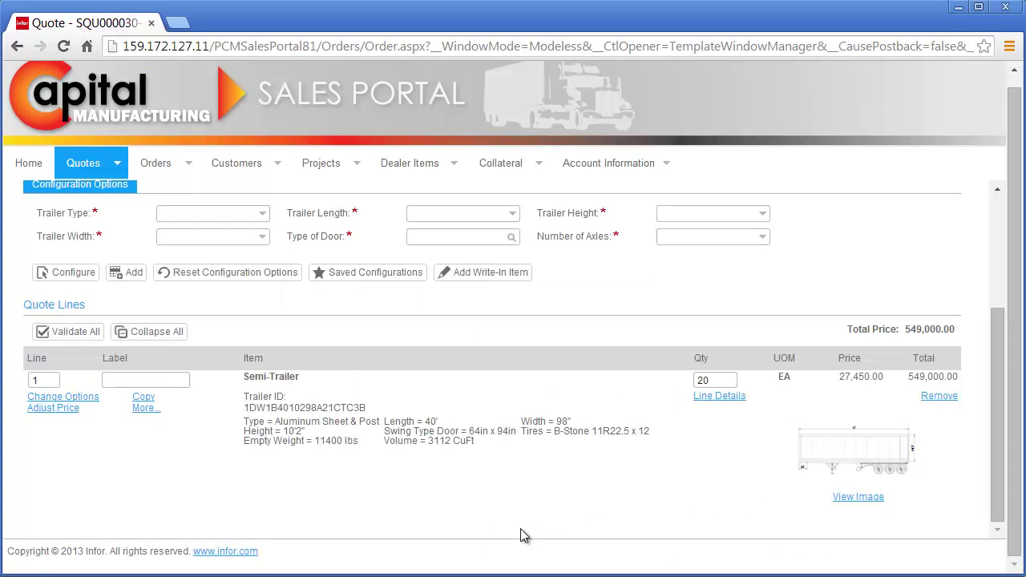
# Step: Set up 5 Z-Plate trailers, 48' long, 10'2" high and 98" wide
pyautogui.click(129, 353)
pyautogui.doubleClick(130, 353)
pyautogui.write('5')
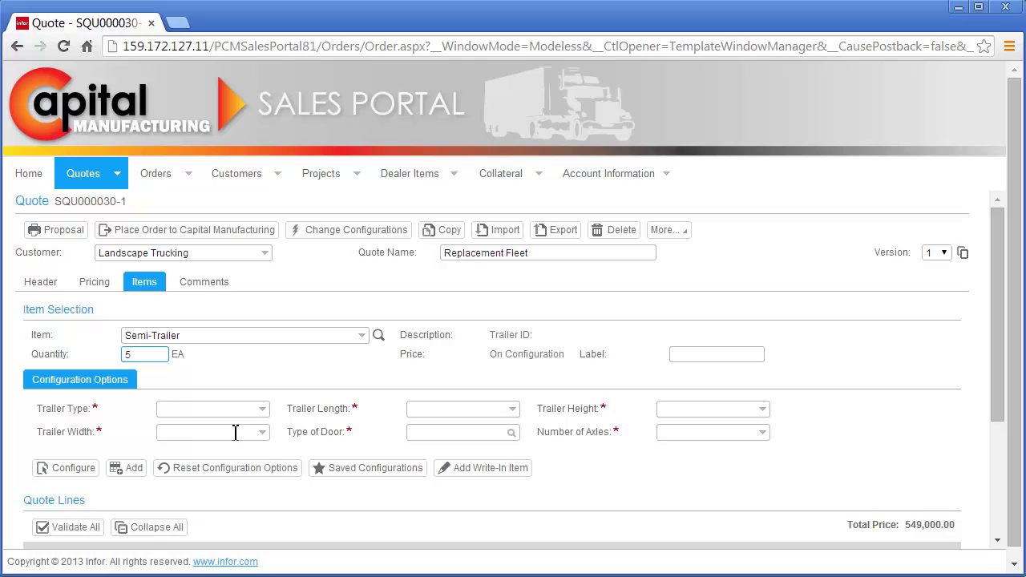
pyautogui.click(262, 409)
pyautogui.click(242, 440)
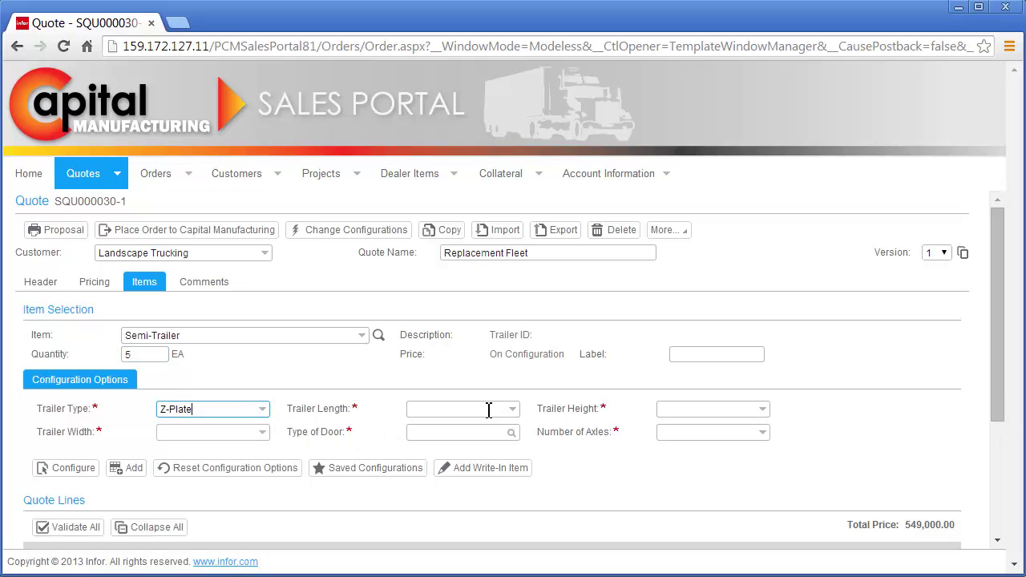
pyautogui.click(512, 410)
pyautogui.click(446, 501)
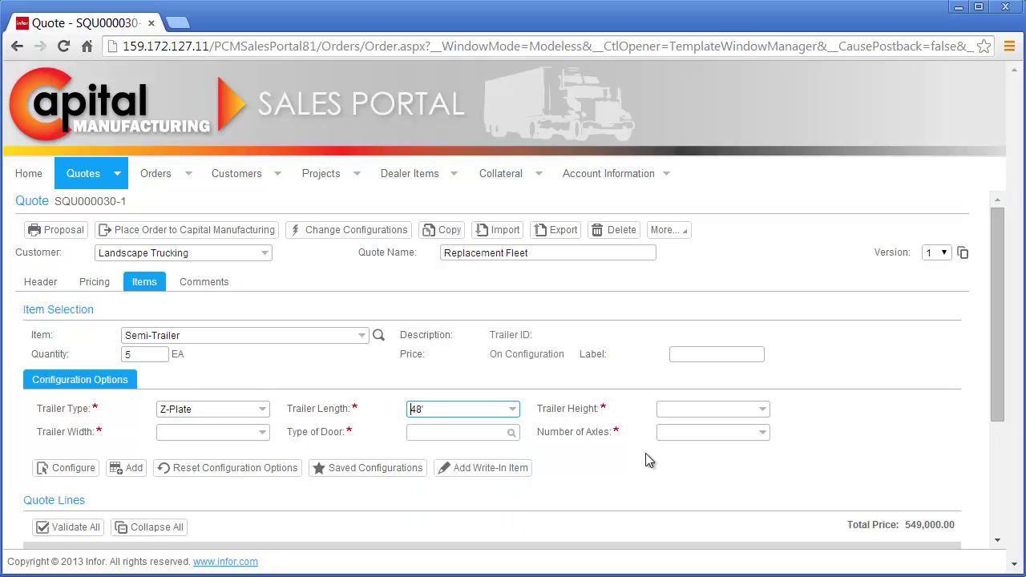
pyautogui.click(761, 410)
pyautogui.click(737, 442)
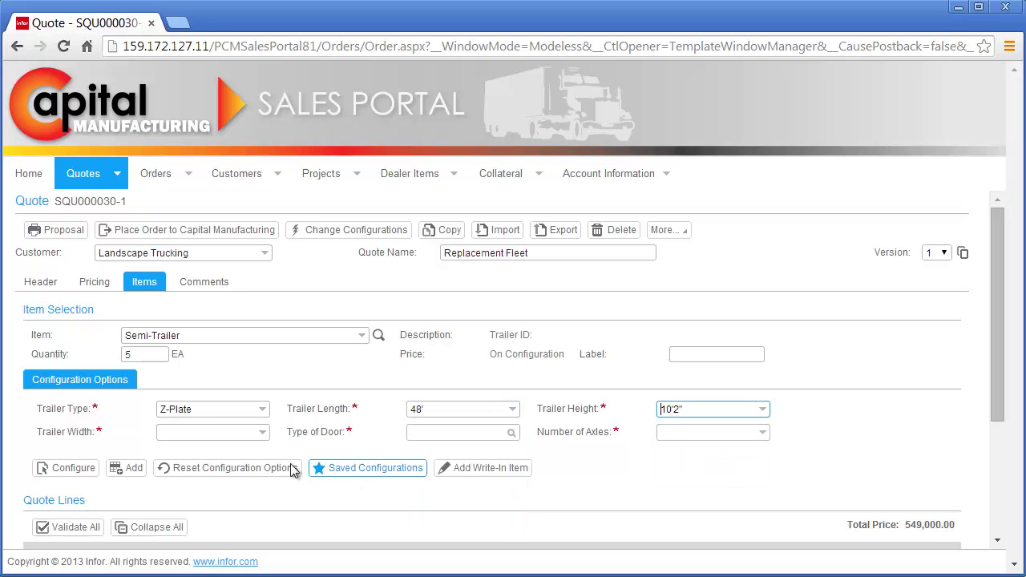
pyautogui.click(262, 434)
pyautogui.click(244, 465)
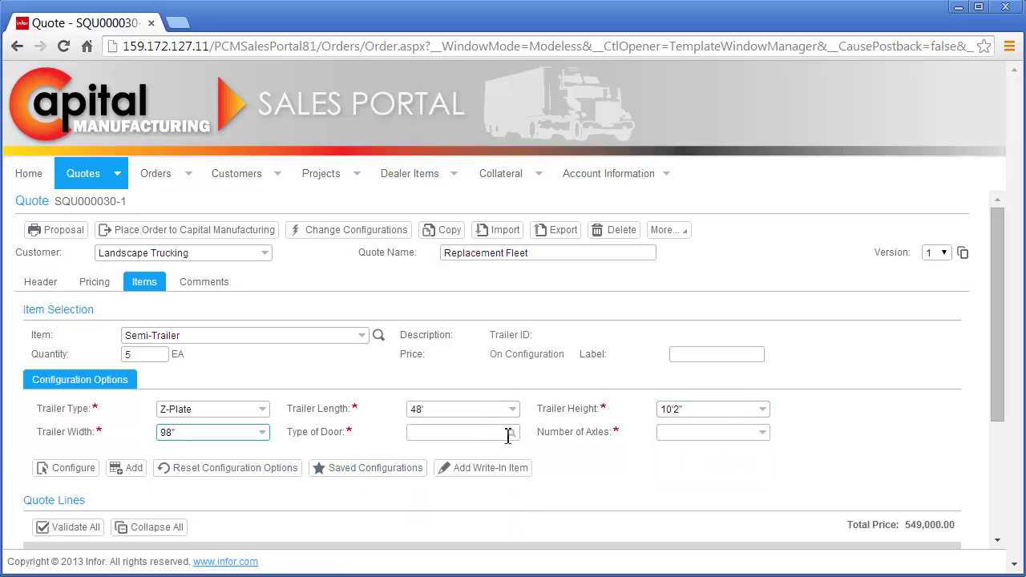
# Step: Give them Swing doors and 3 axles, add as line 2, and check the drawing
pyautogui.click(507, 436)
pyautogui.click(472, 398)
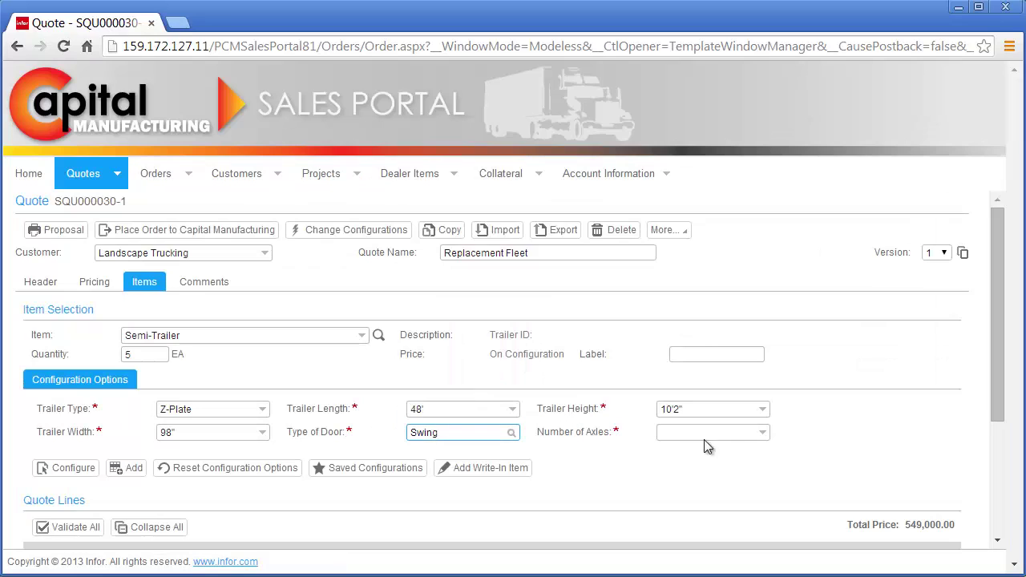
pyautogui.click(740, 432)
pyautogui.click(683, 478)
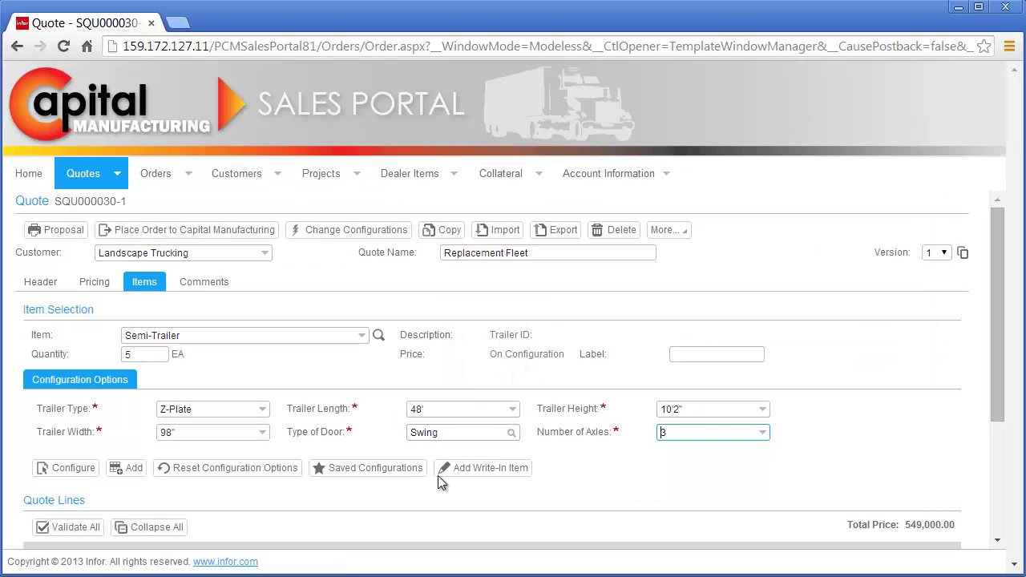
pyautogui.click(133, 469)
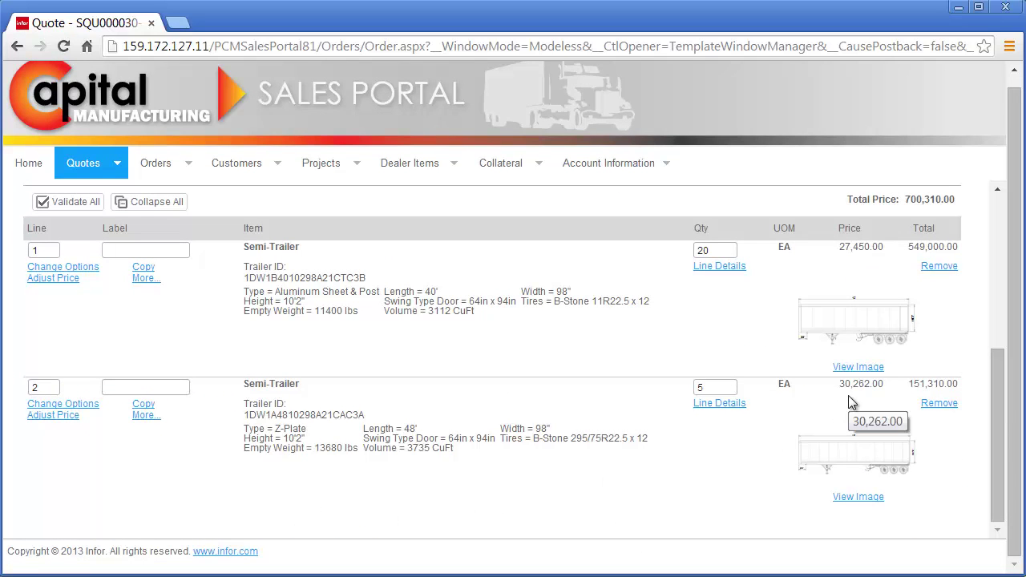
pyautogui.click(851, 497)
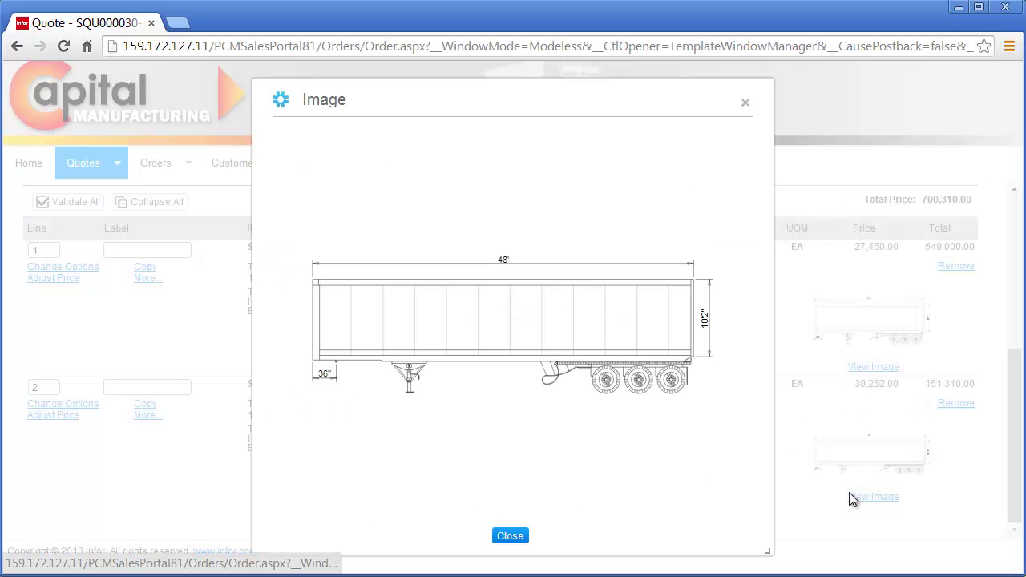
pyautogui.click(510, 536)
pyautogui.scroll(5, 500, 540)
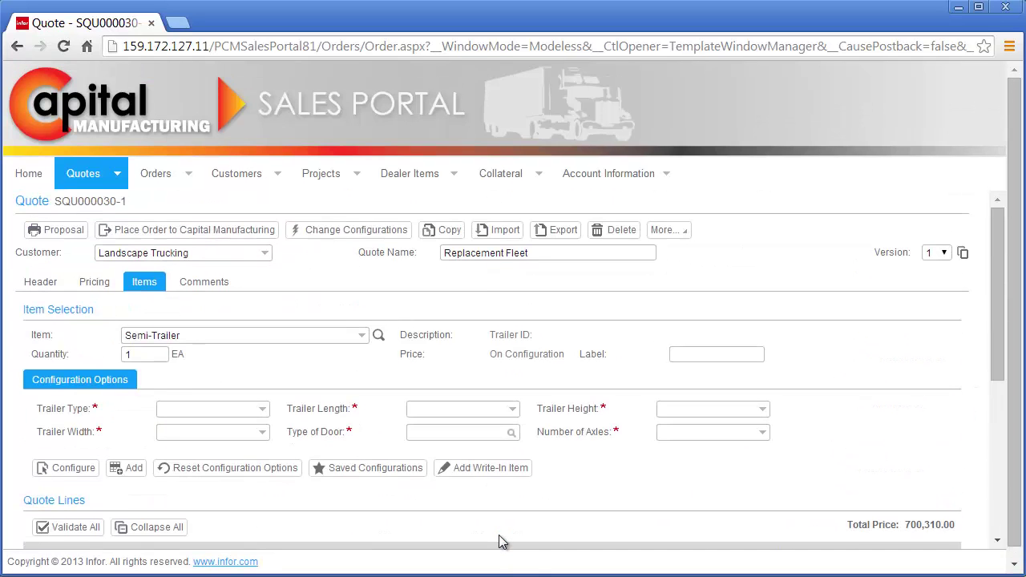
# Step: Add 25 toolboxes 1330009BP from Add-on Parts > Underbody Truck/Trailer Tool Boxes
pyautogui.click(379, 336)
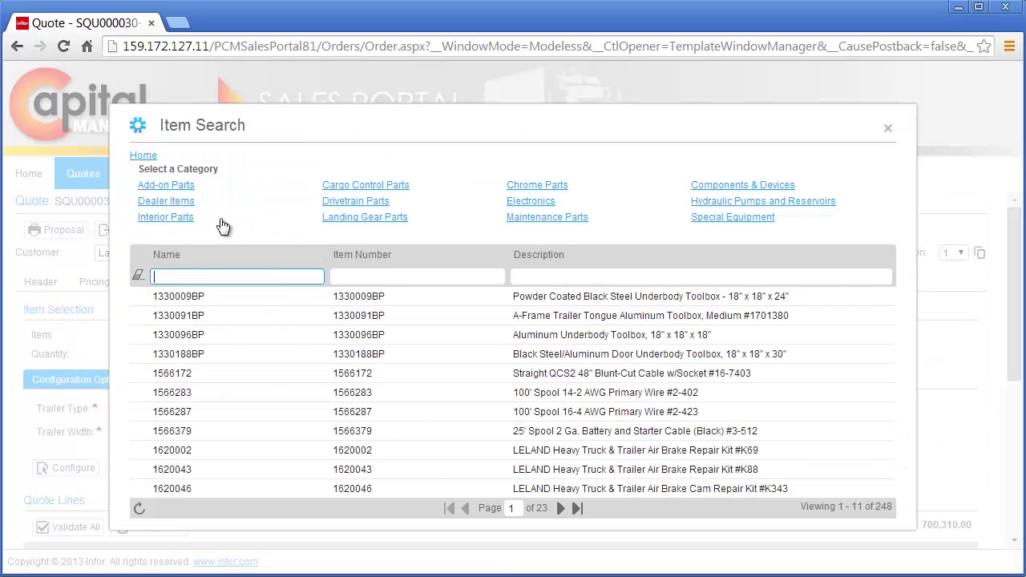
pyautogui.click(190, 191)
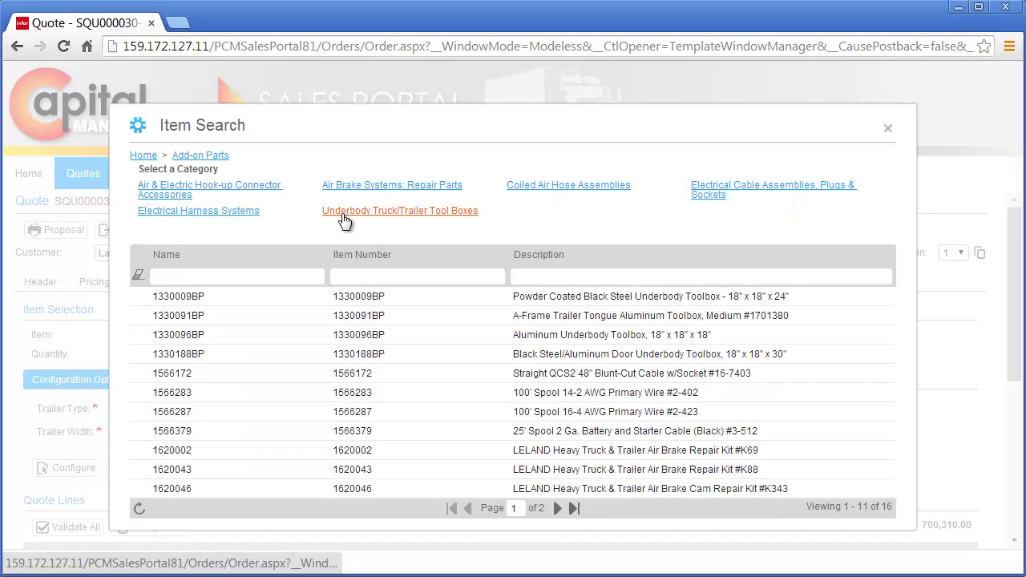
pyautogui.click(343, 212)
pyautogui.click(354, 299)
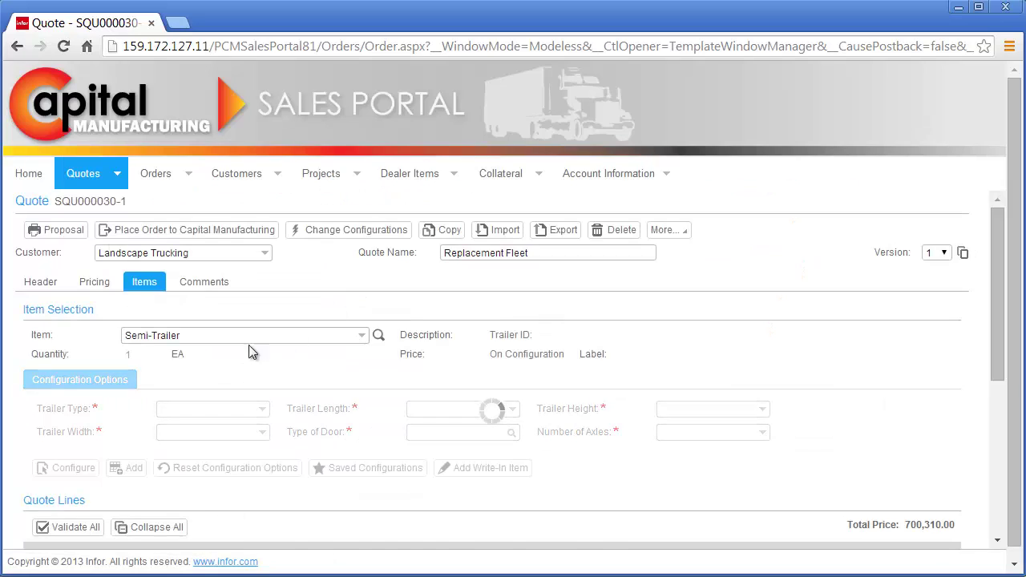
pyautogui.doubleClick(122, 354)
pyautogui.write('25')
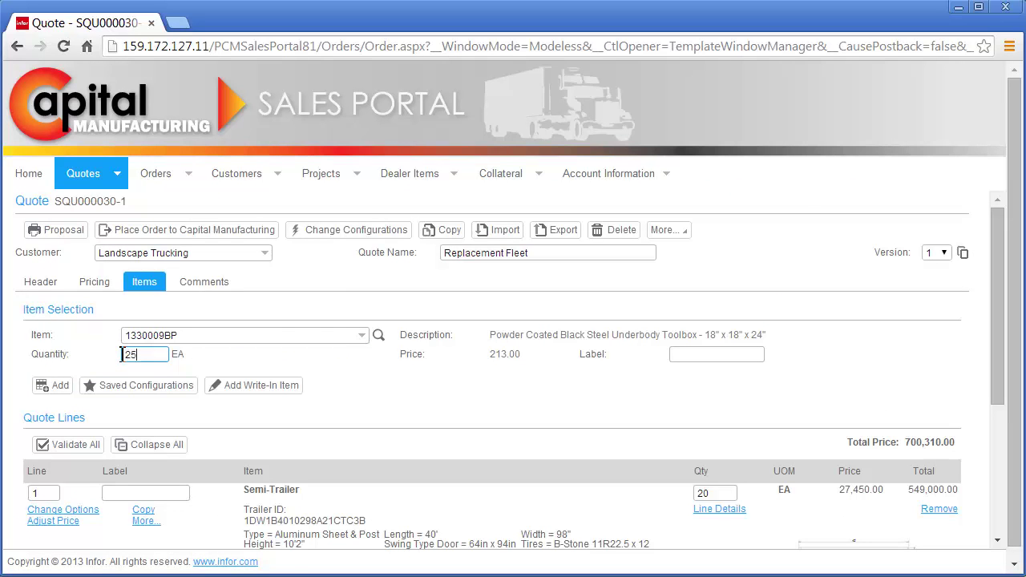
pyautogui.click(62, 385)
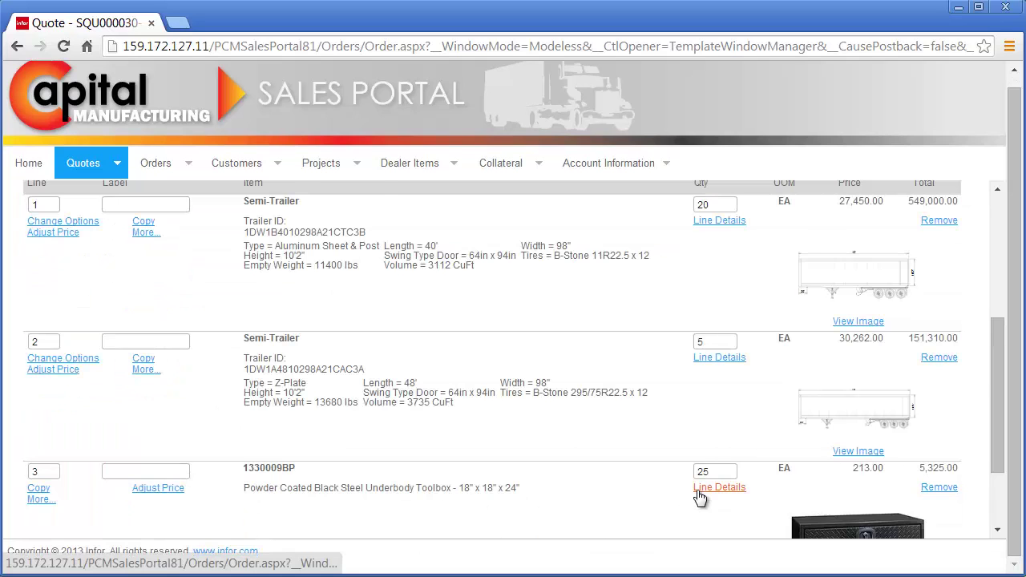
pyautogui.scroll(-1, 699, 498)
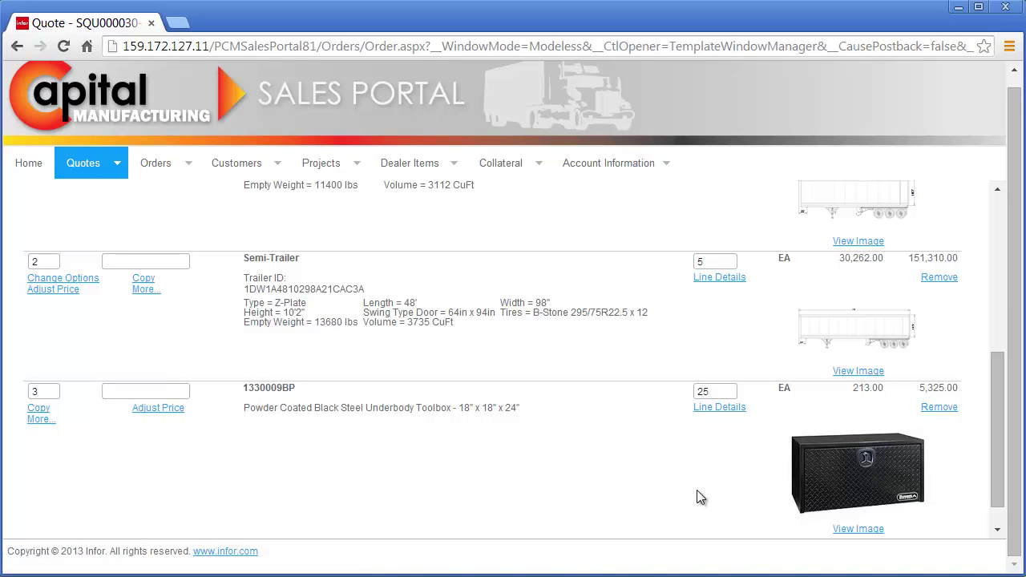
pyautogui.scroll(6, 697, 497)
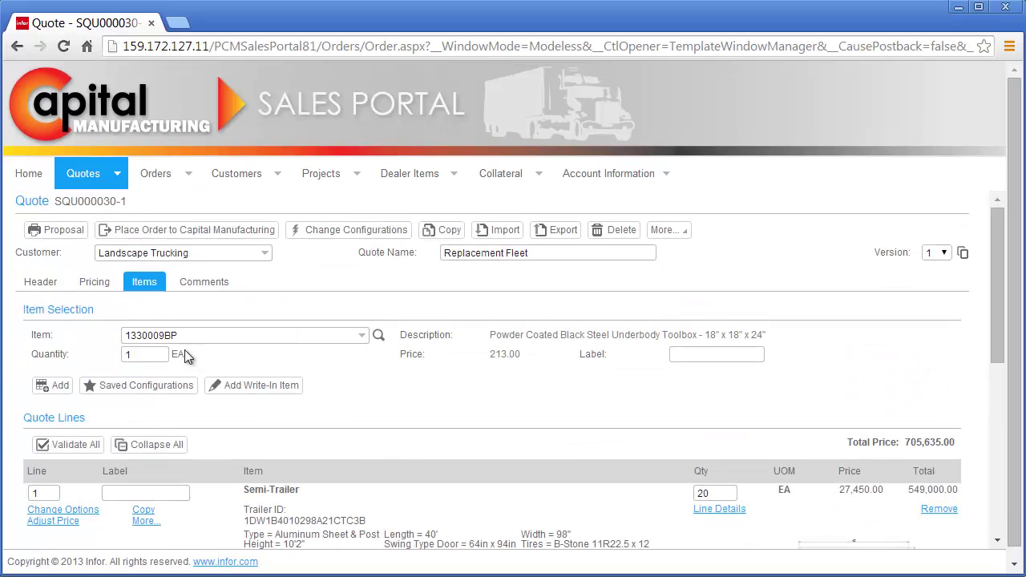
# Step: Show the Pricing Summary: 0.45 multiplier, 55% margin, 7% discount, final price 656,240.55
pyautogui.click(105, 281)
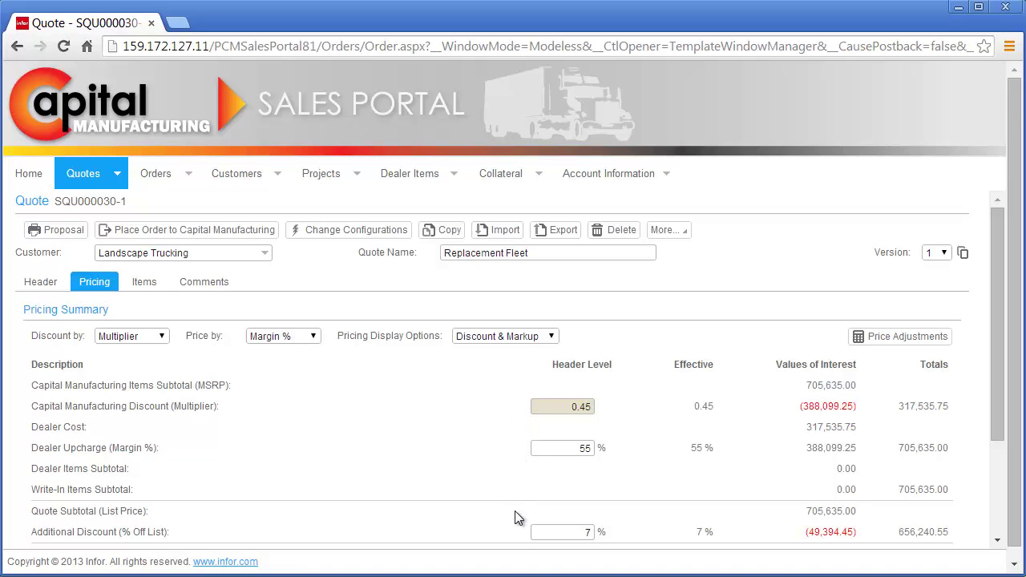
pyautogui.scroll(-3, 520, 530)
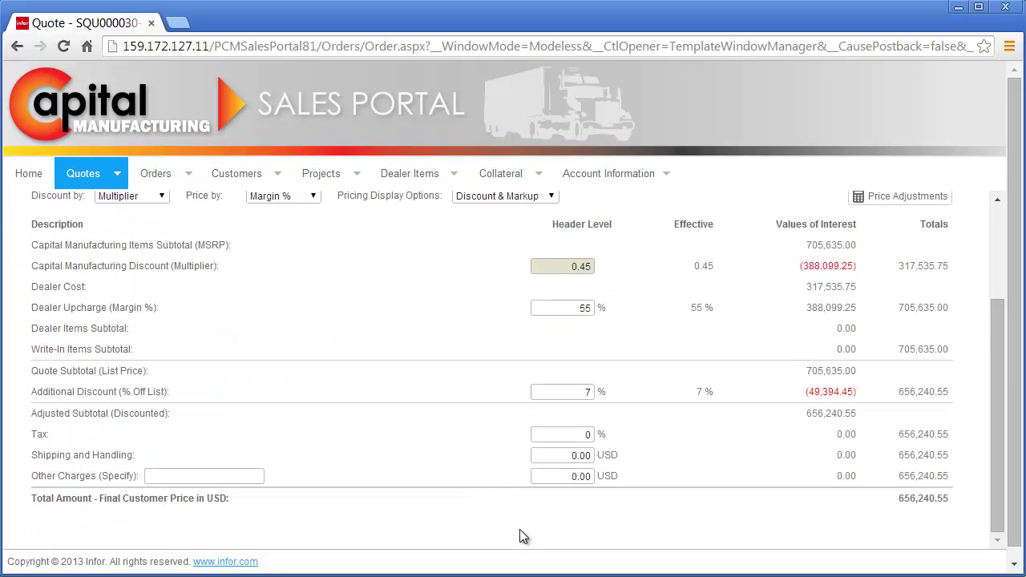
pyautogui.scroll(3, 520, 531)
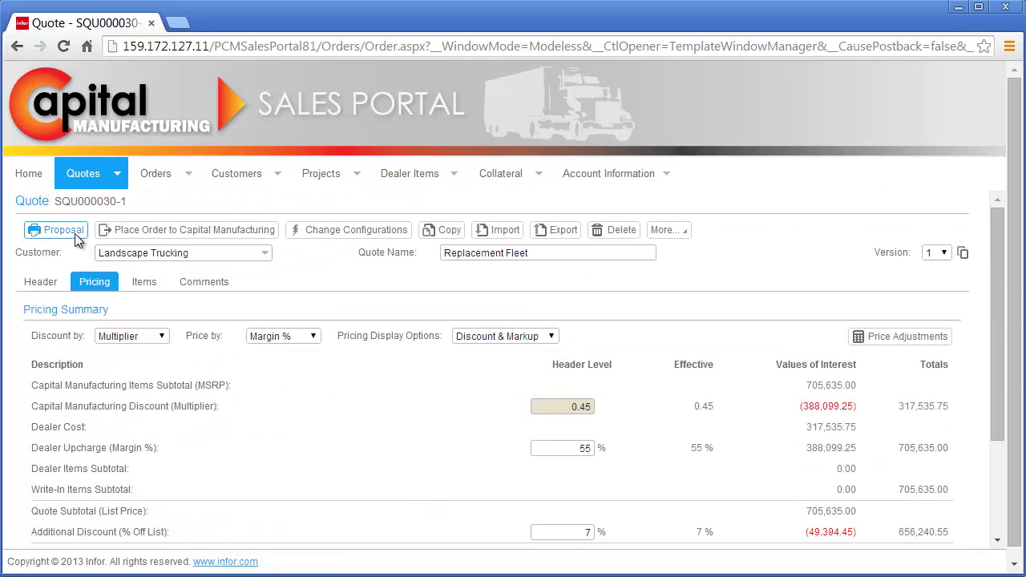
# Step: Generate a proposal with all sections, from cover page to terms and conditions, using MSRP prices
pyautogui.click(74, 233)
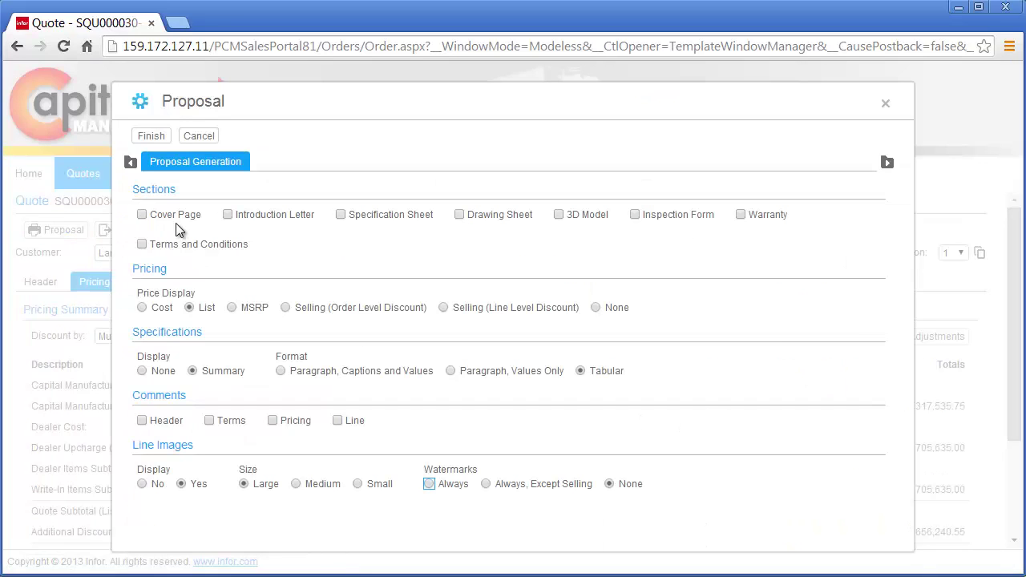
pyautogui.click(181, 219)
pyautogui.click(293, 218)
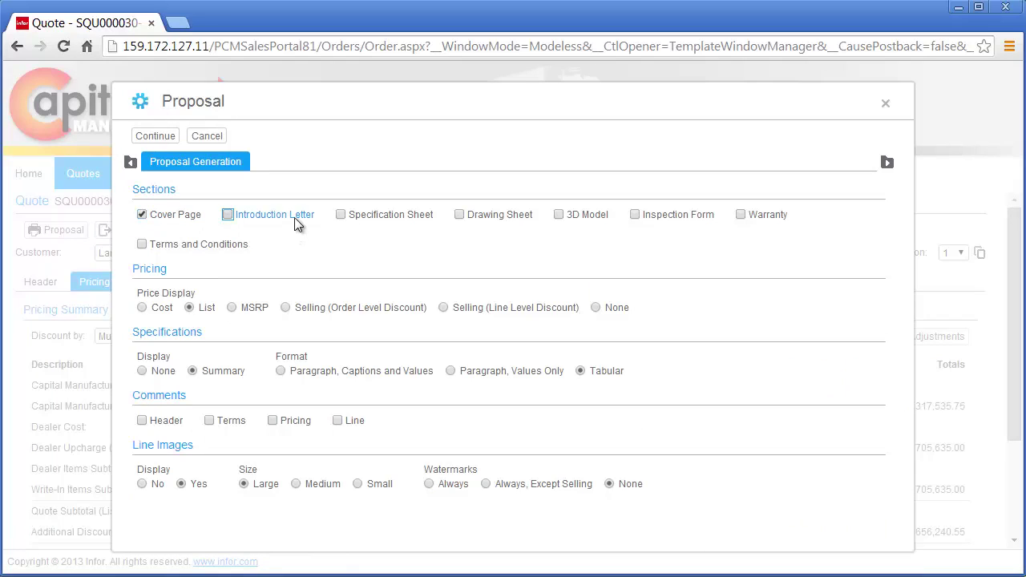
pyautogui.click(395, 217)
pyautogui.click(491, 215)
pyautogui.click(588, 214)
pyautogui.click(695, 220)
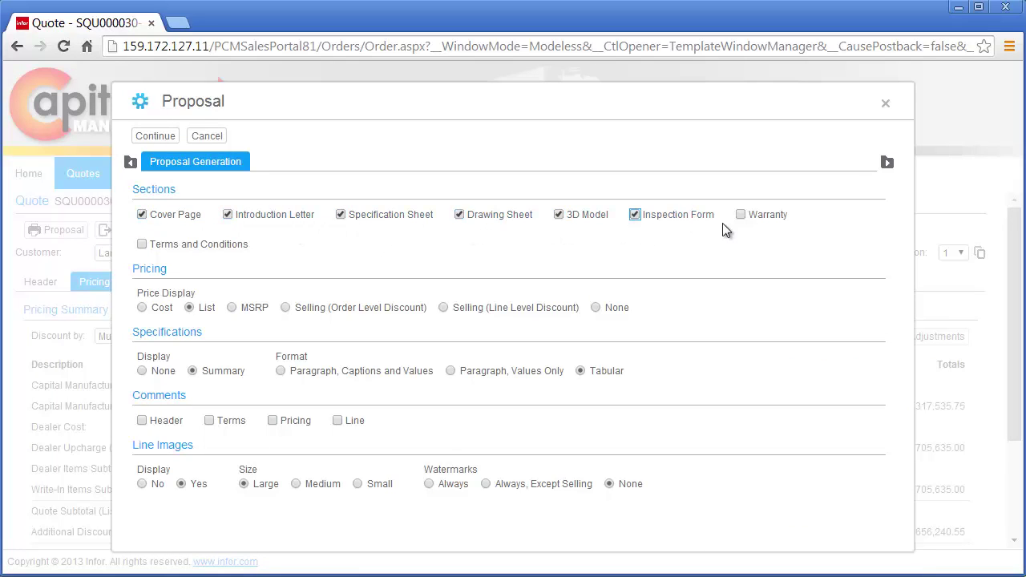
pyautogui.click(758, 215)
pyautogui.click(224, 246)
pyautogui.click(247, 307)
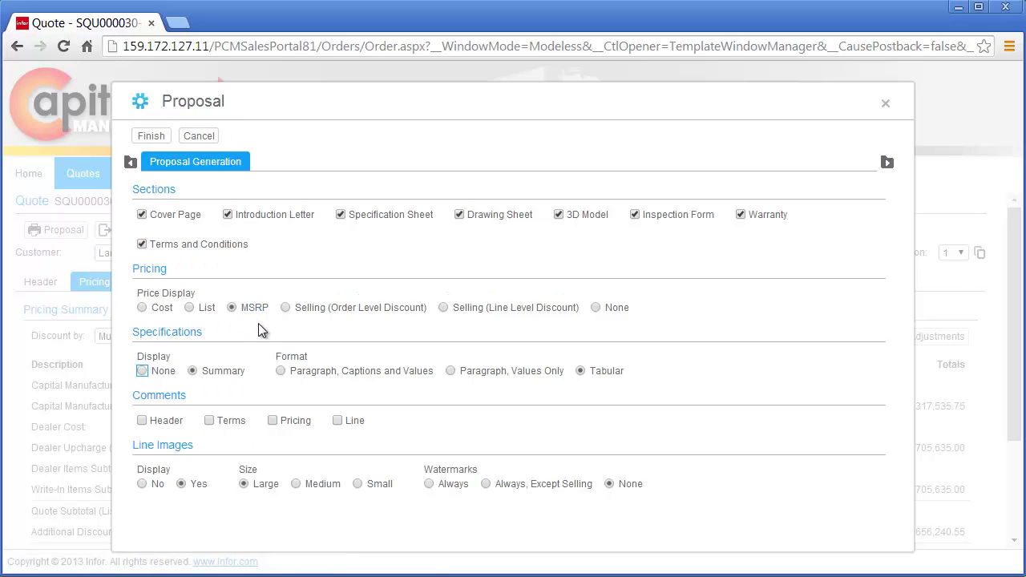
pyautogui.click(147, 134)
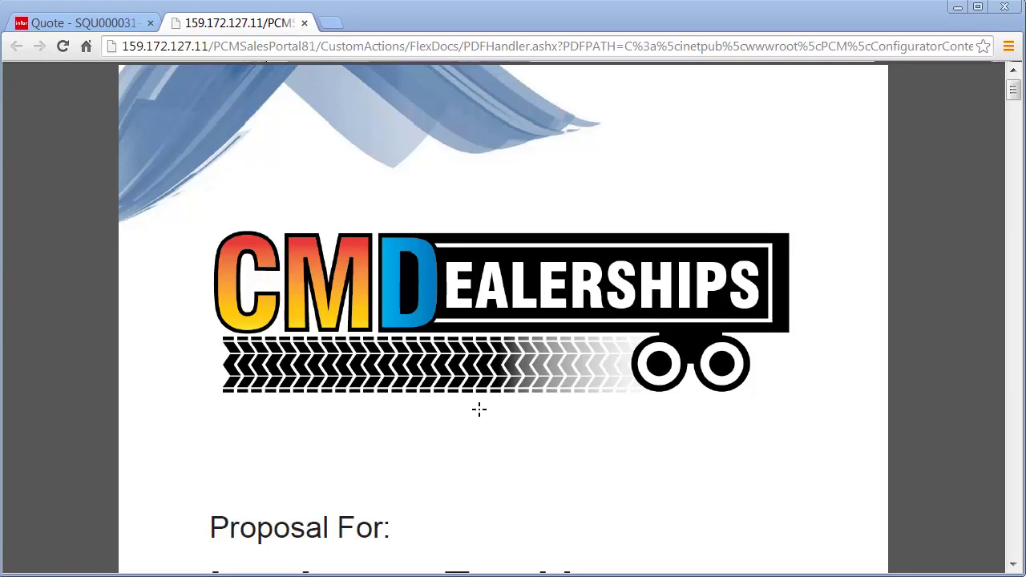
# Step: Zoom the PDF out two steps and page down to the Drawing Sheet on page 4
pyautogui.click(565, 531)
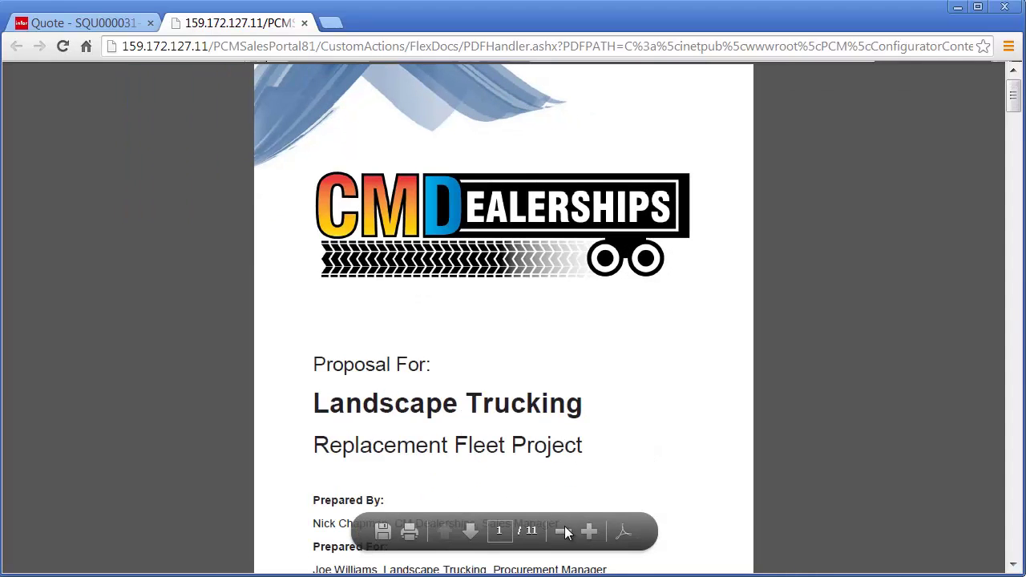
pyautogui.click(564, 531)
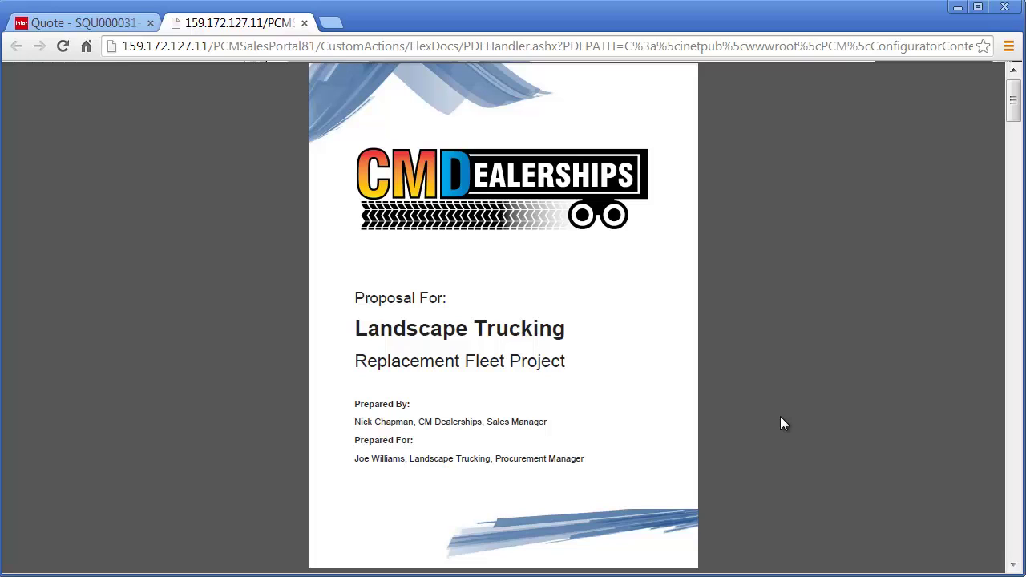
pyautogui.scroll(-5, 780, 417)
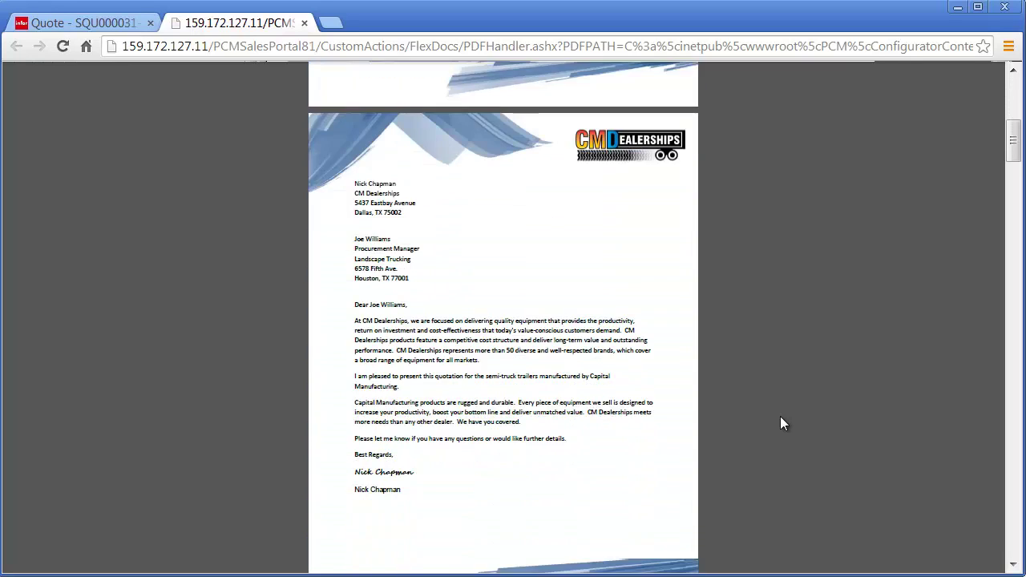
pyautogui.scroll(-1, 782, 423)
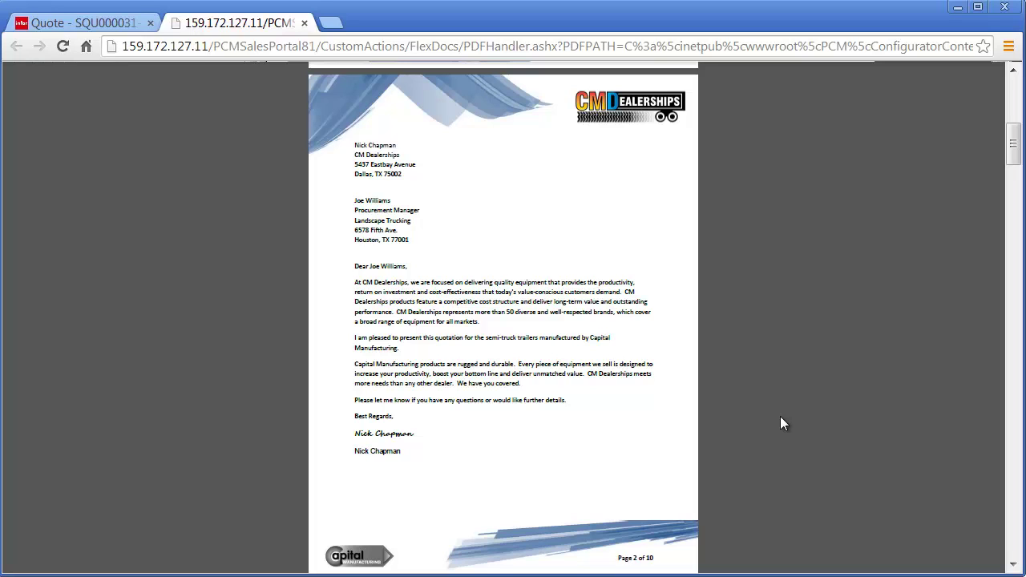
pyautogui.scroll(-6, 783, 423)
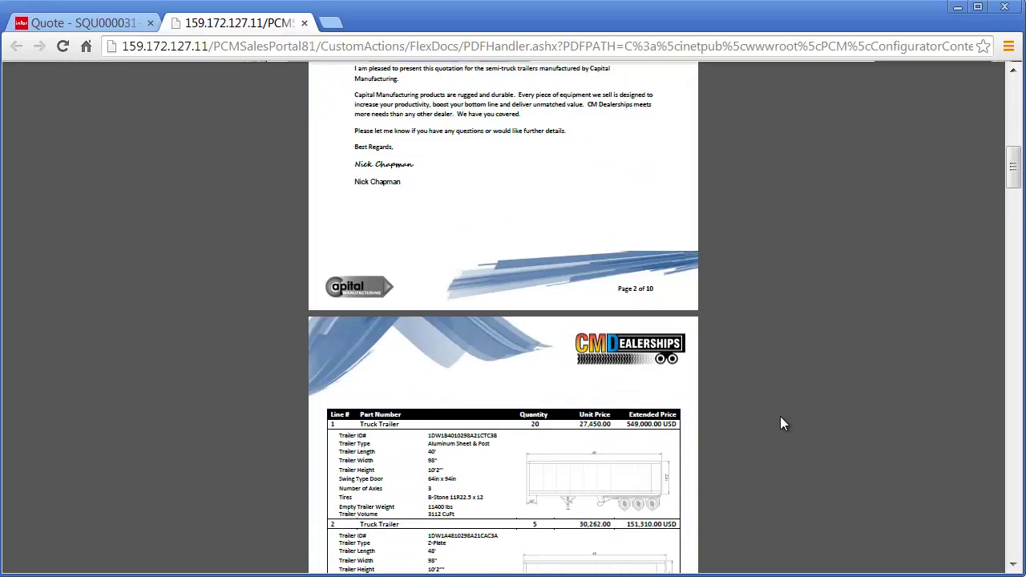
pyautogui.scroll(-1, 783, 423)
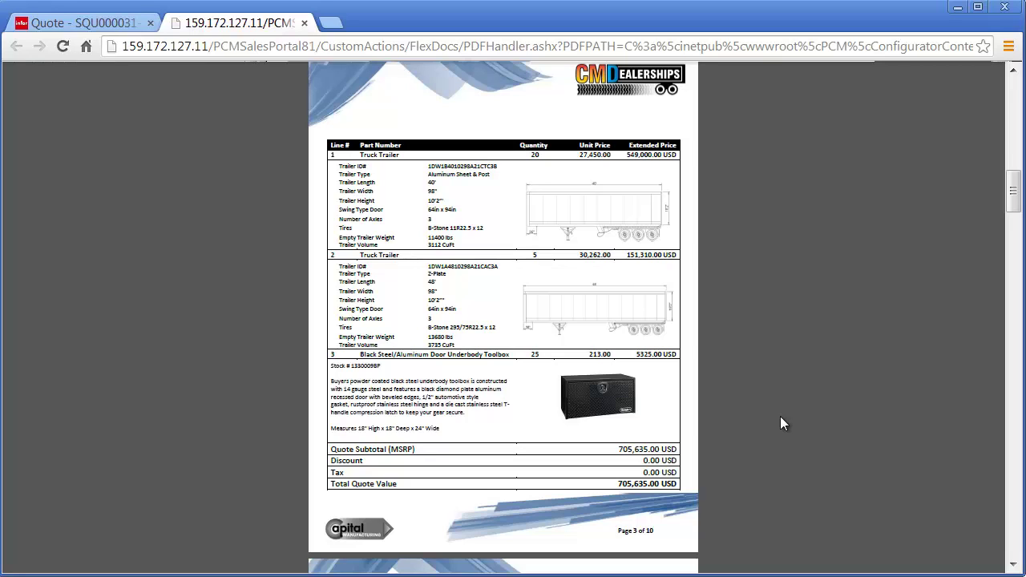
pyautogui.scroll(-6, 780, 416)
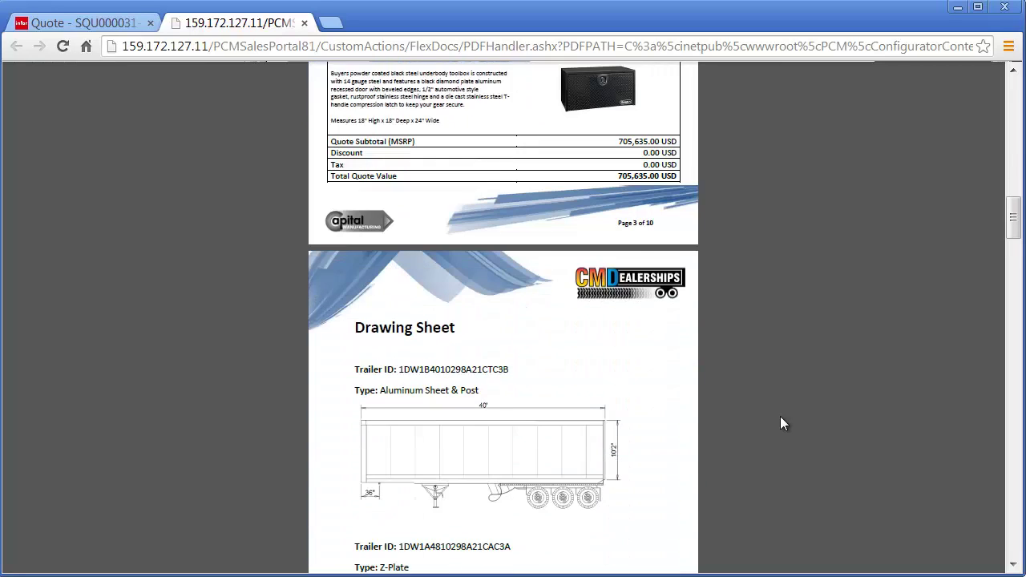
pyautogui.scroll(-5, 780, 416)
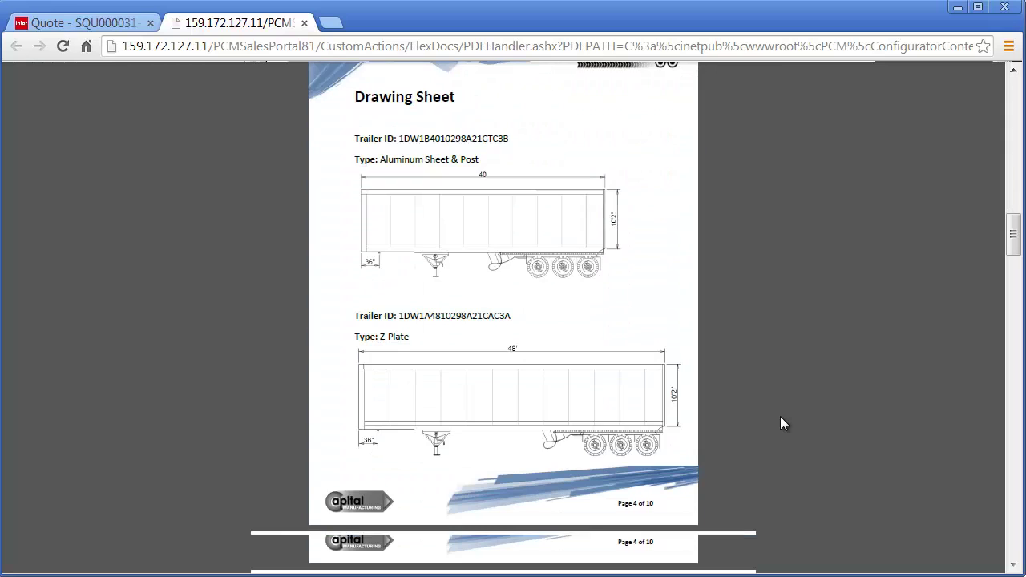
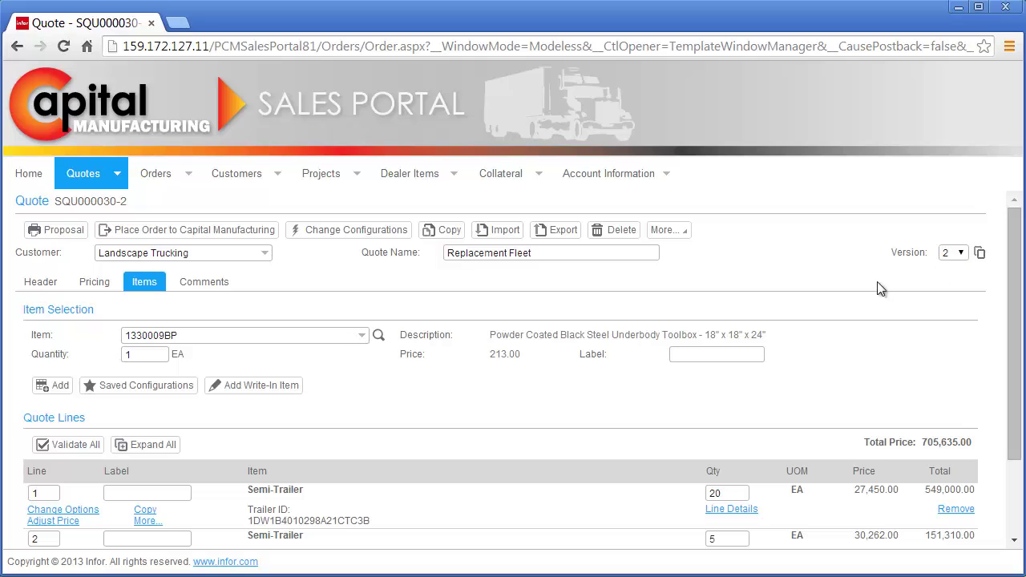
# Step: In Change Configurations, pick Semi-Trailer and set Trailer Length 48' and Number of Axes 2
pyautogui.click(362, 230)
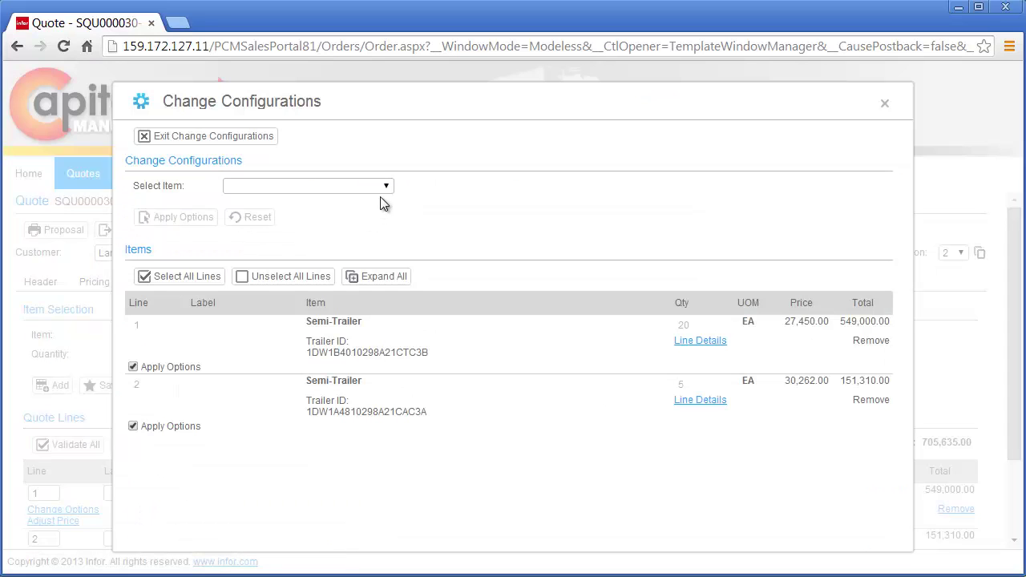
pyautogui.click(386, 186)
pyautogui.click(369, 212)
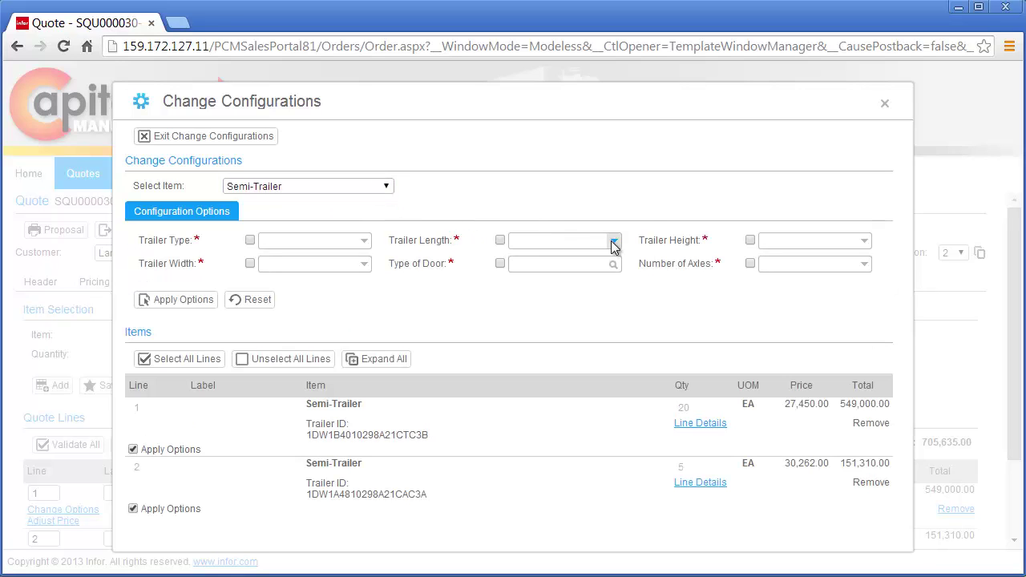
pyautogui.click(612, 240)
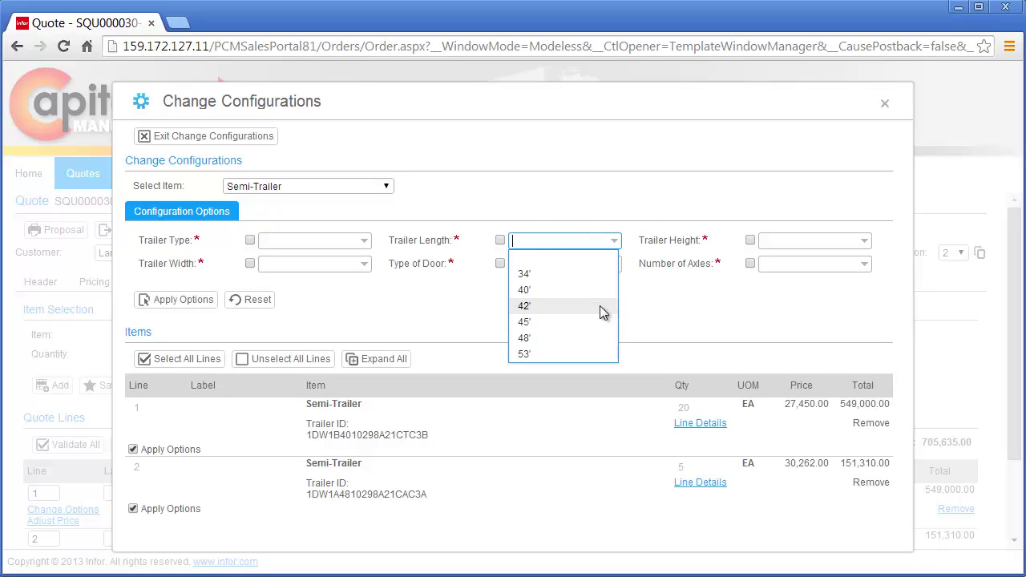
pyautogui.click(600, 338)
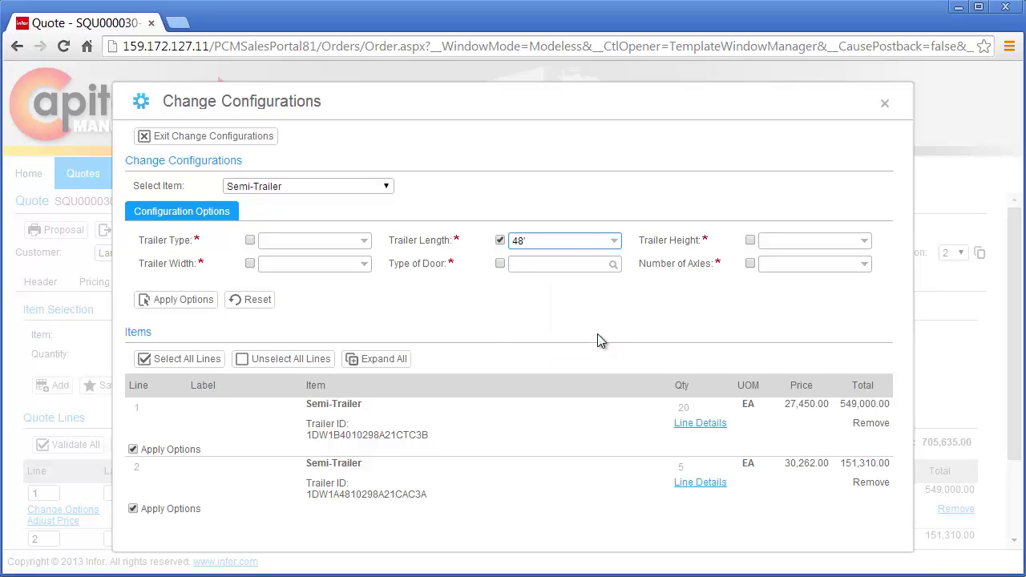
pyautogui.click(862, 267)
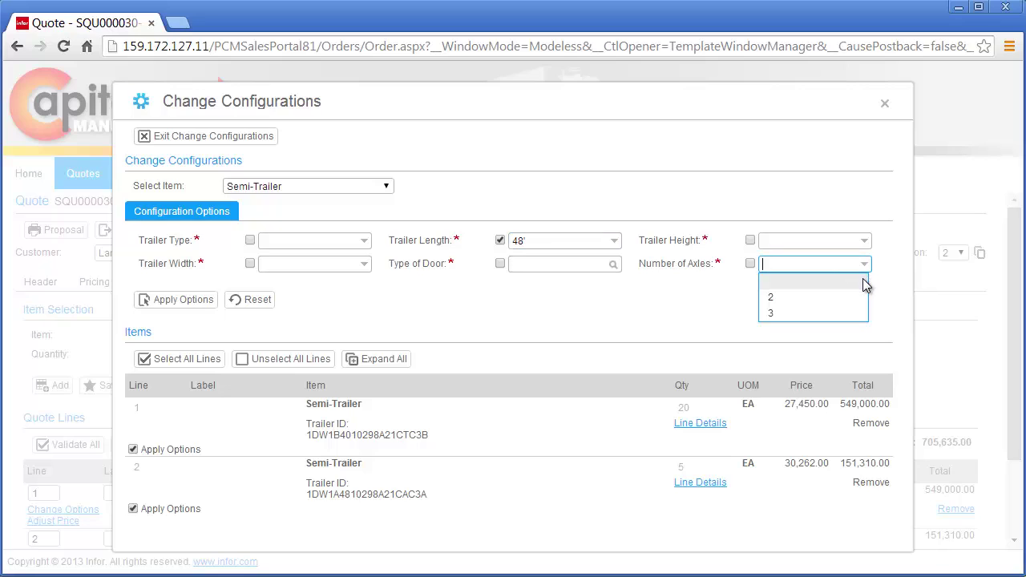
pyautogui.click(860, 297)
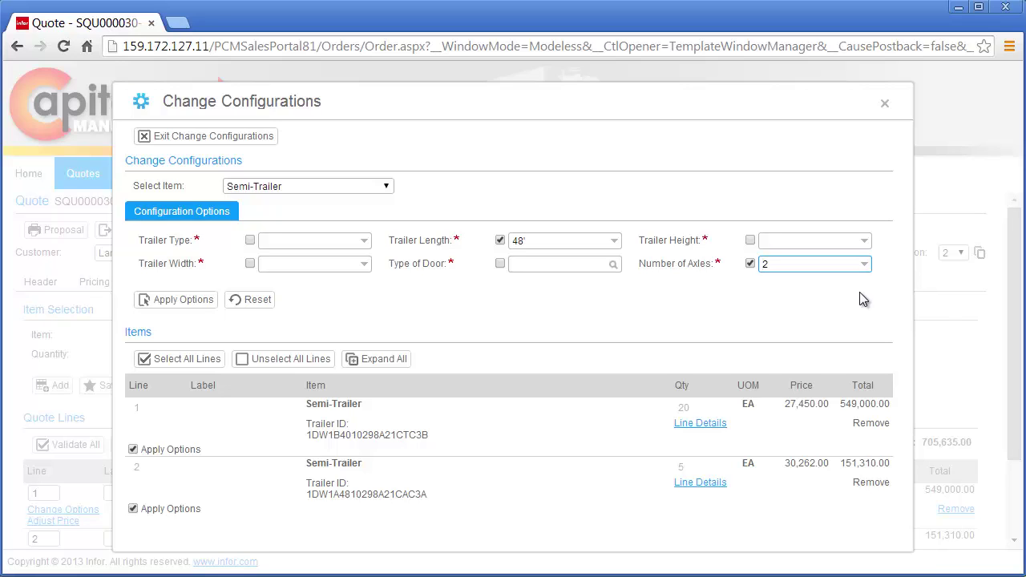
# Step: Apply the new options to both trailer lines, review each line's configuration, and exit
pyautogui.click(133, 451)
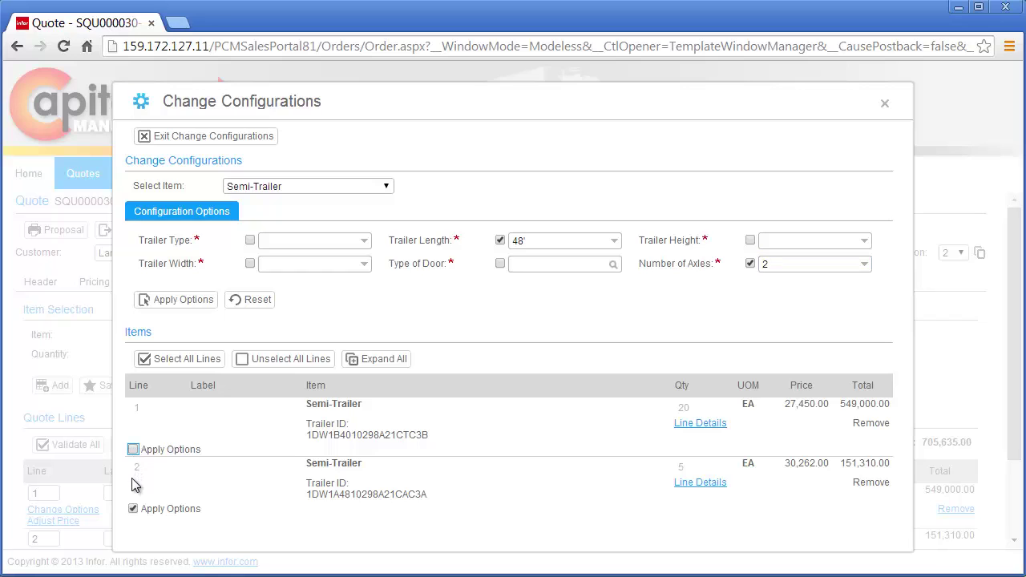
pyautogui.click(133, 451)
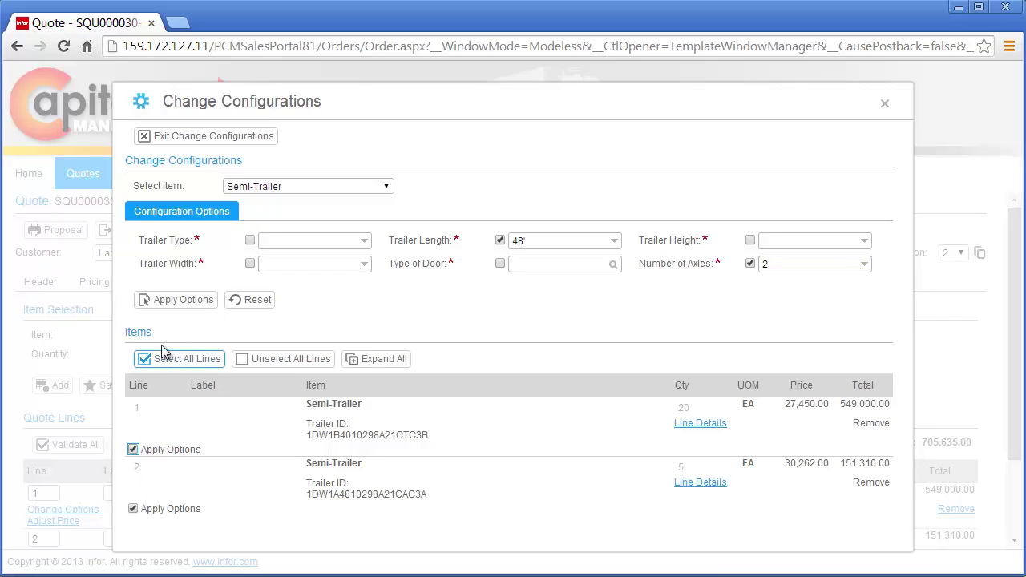
pyautogui.click(176, 303)
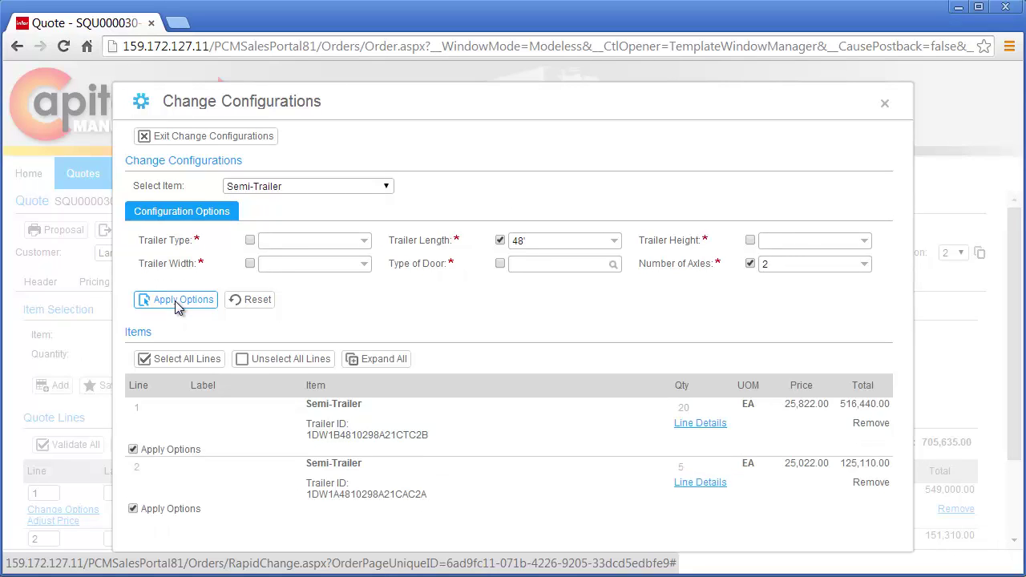
pyautogui.click(370, 361)
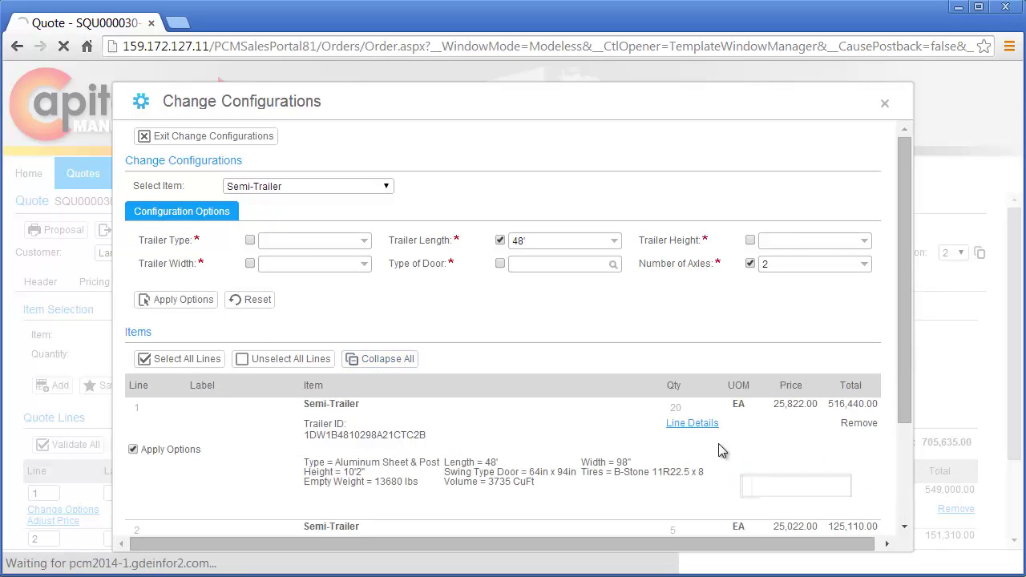
pyautogui.scroll(-1, 789, 419)
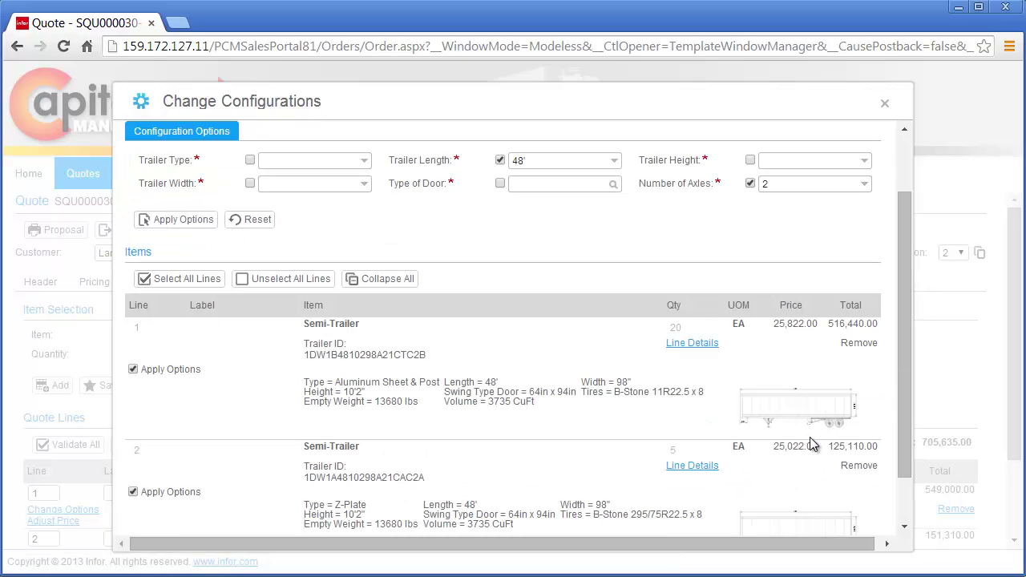
pyautogui.scroll(2, 811, 444)
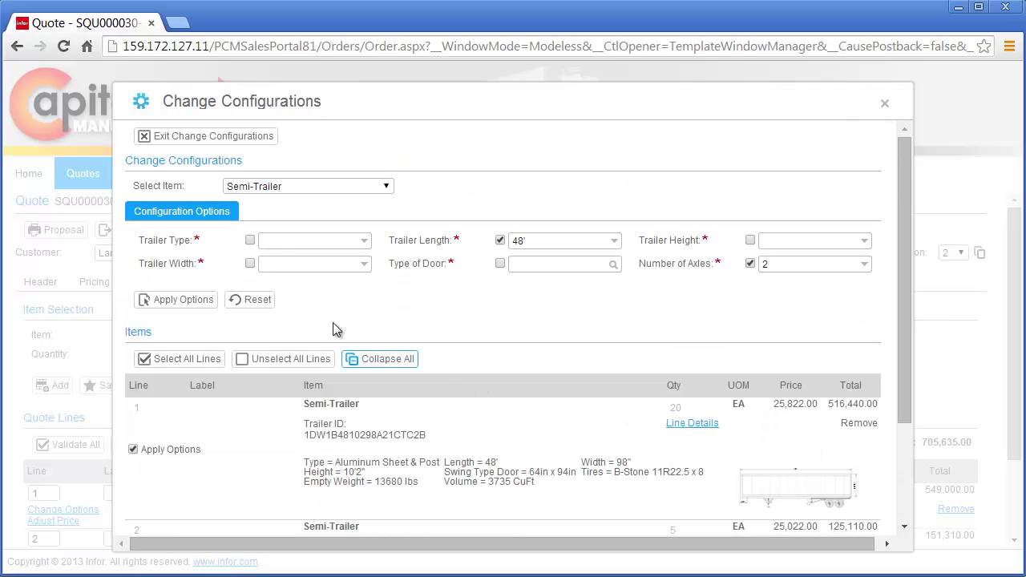
pyautogui.click(234, 140)
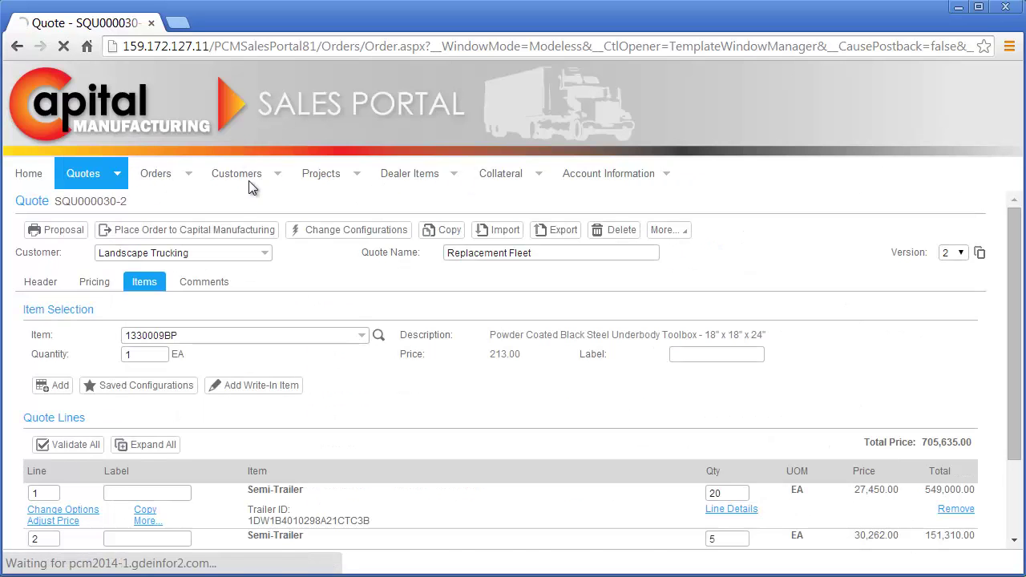
# Step: Show the Pricing summary's Price Adjustments, listing each line's 55% upcharge and 7% discount
pyautogui.scroll(-3, 410, 349)
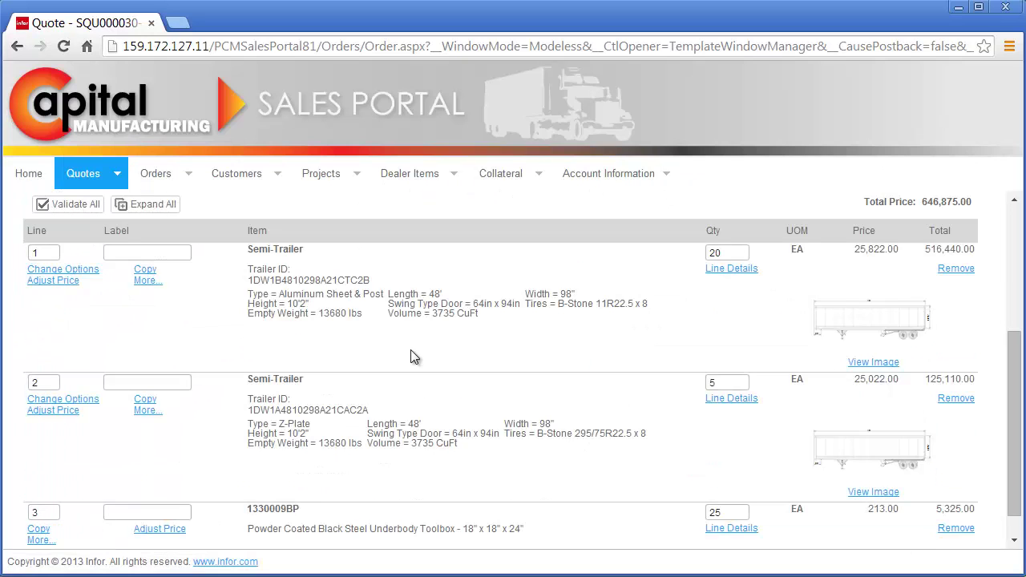
pyautogui.scroll(3, 410, 349)
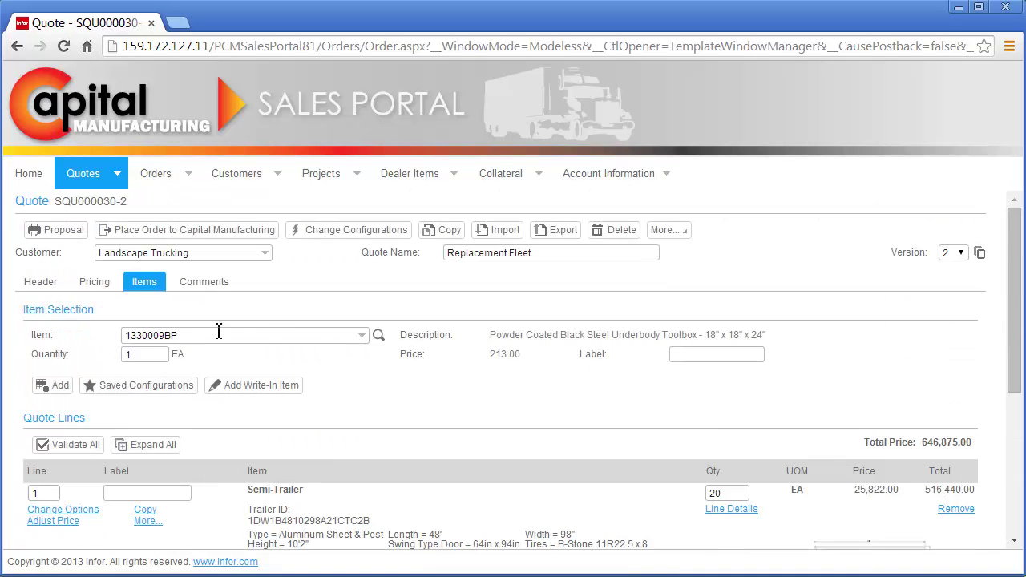
pyautogui.click(94, 282)
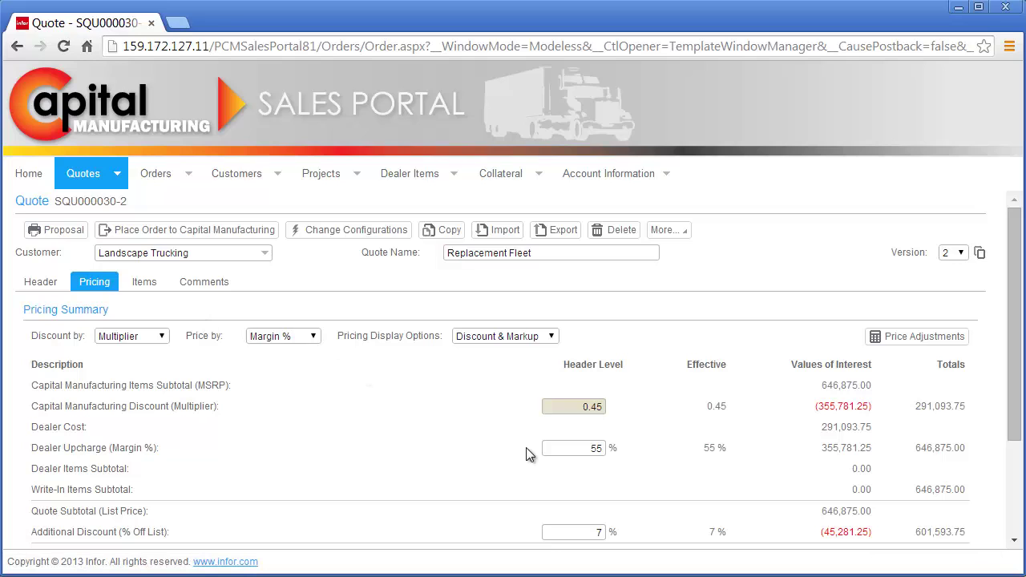
pyautogui.click(872, 337)
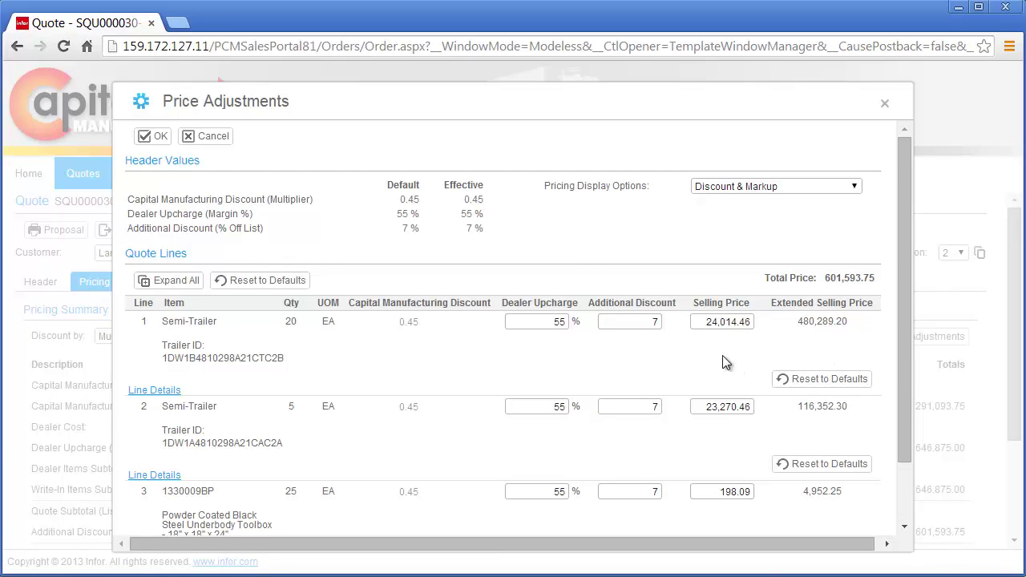
# Step: Set additional discounts of 3%, 15% and 100% on lines 1–3 and save with OK
pyautogui.click(651, 323)
pyautogui.doubleClick(651, 323)
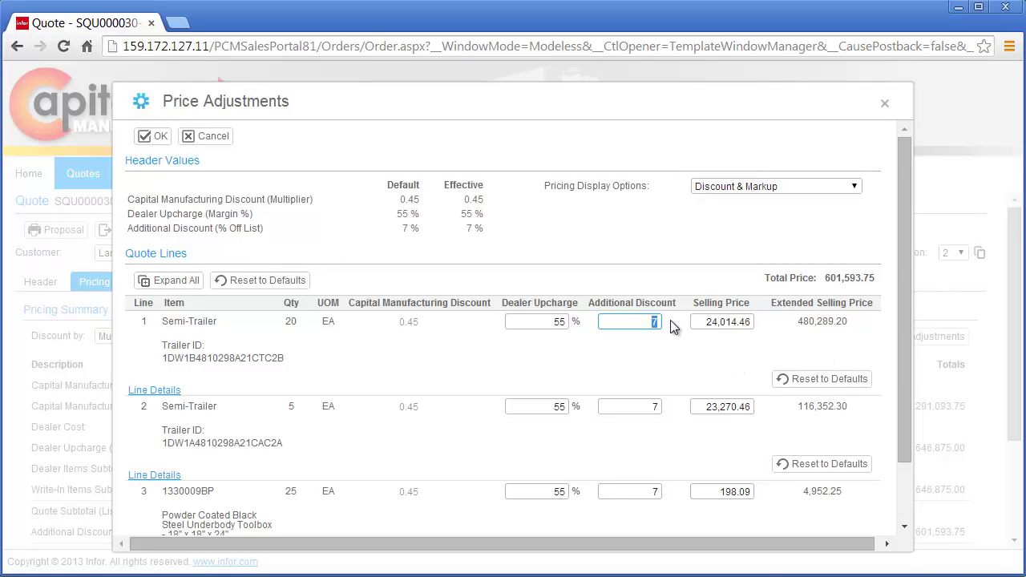
pyautogui.write('3')
pyautogui.press('Tab')
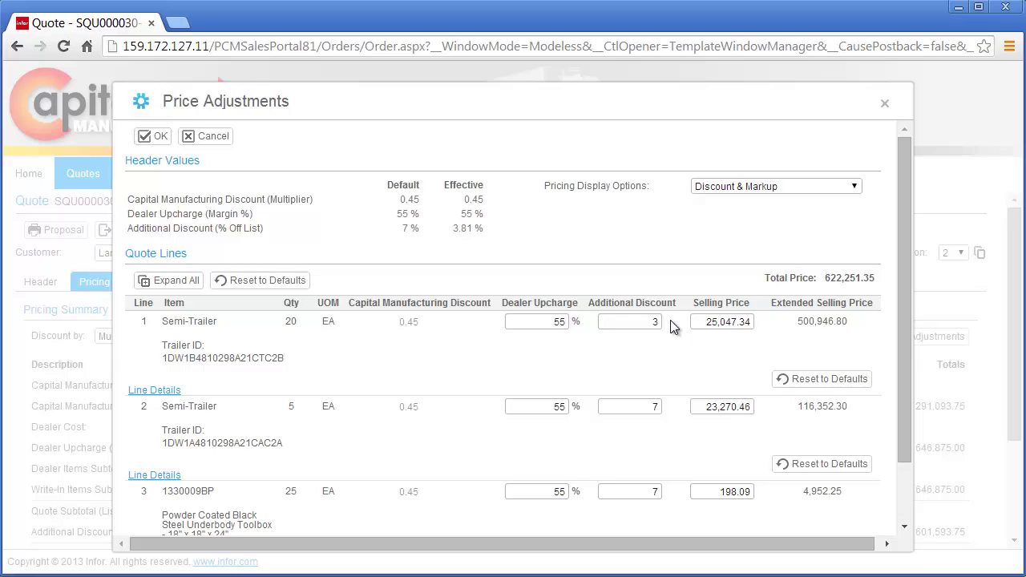
pyautogui.click(657, 407)
pyautogui.write('15')
pyautogui.press('Tab')
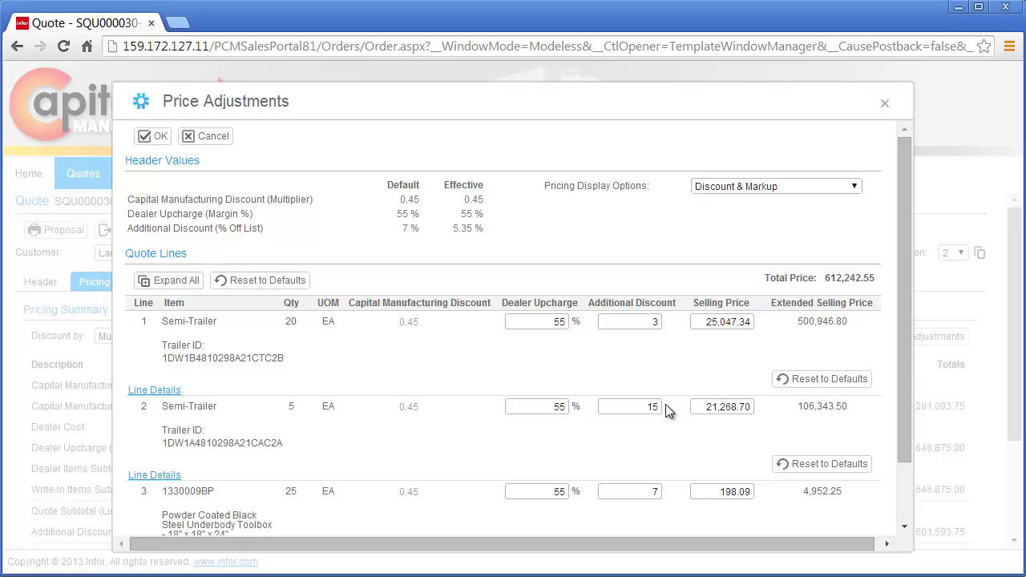
pyautogui.doubleClick(656, 491)
pyautogui.write('100')
pyautogui.press('Tab')
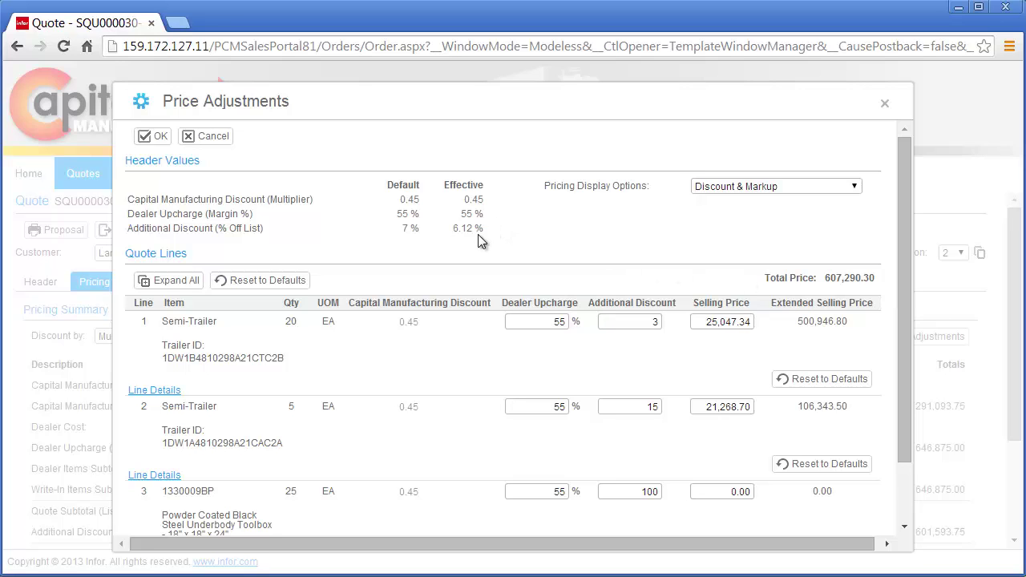
pyautogui.click(159, 137)
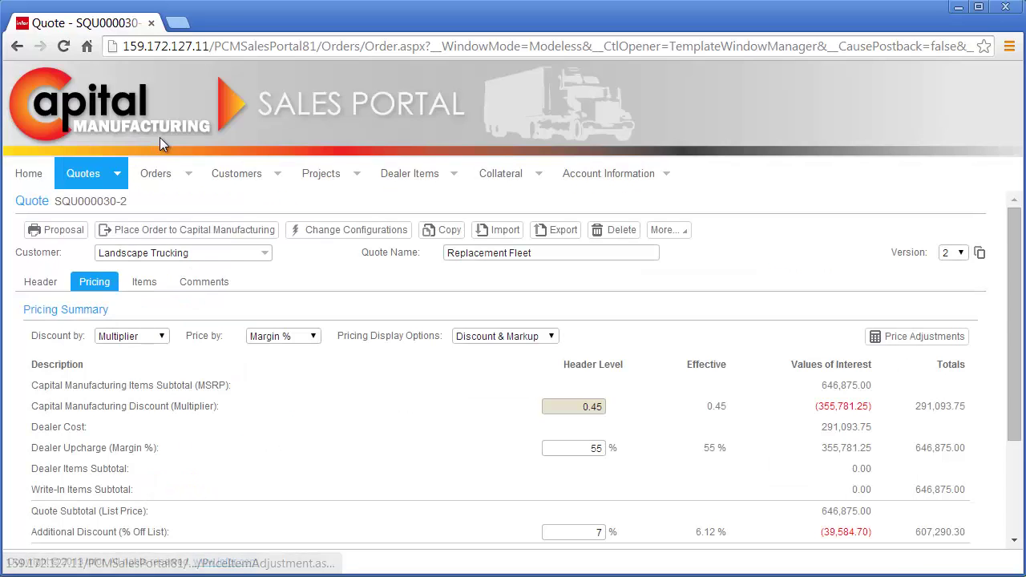
# Step: Generate a proposal including every section, priced as Selling (Order Level Discount)
pyautogui.click(56, 229)
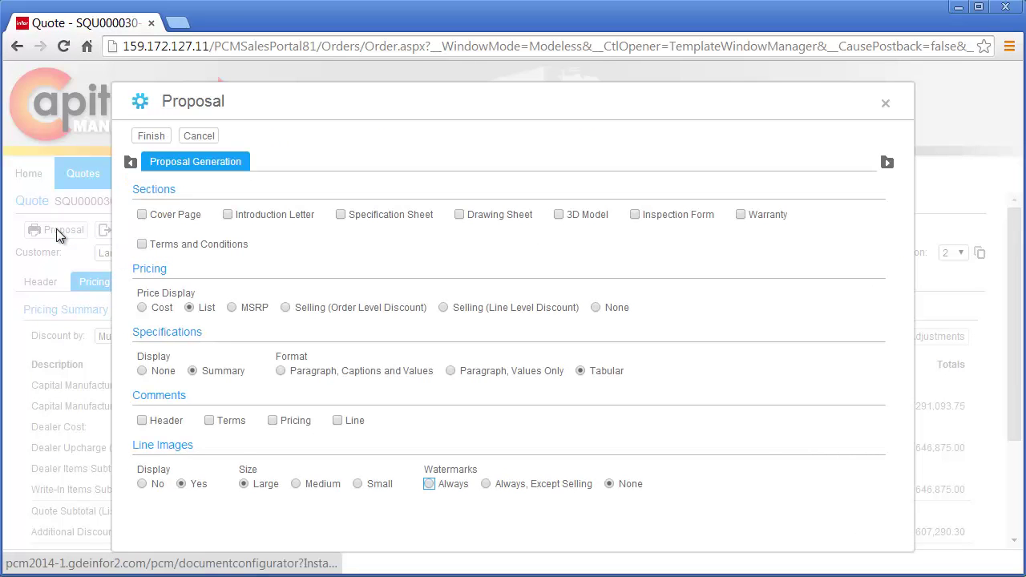
pyautogui.click(142, 214)
pyautogui.click(266, 215)
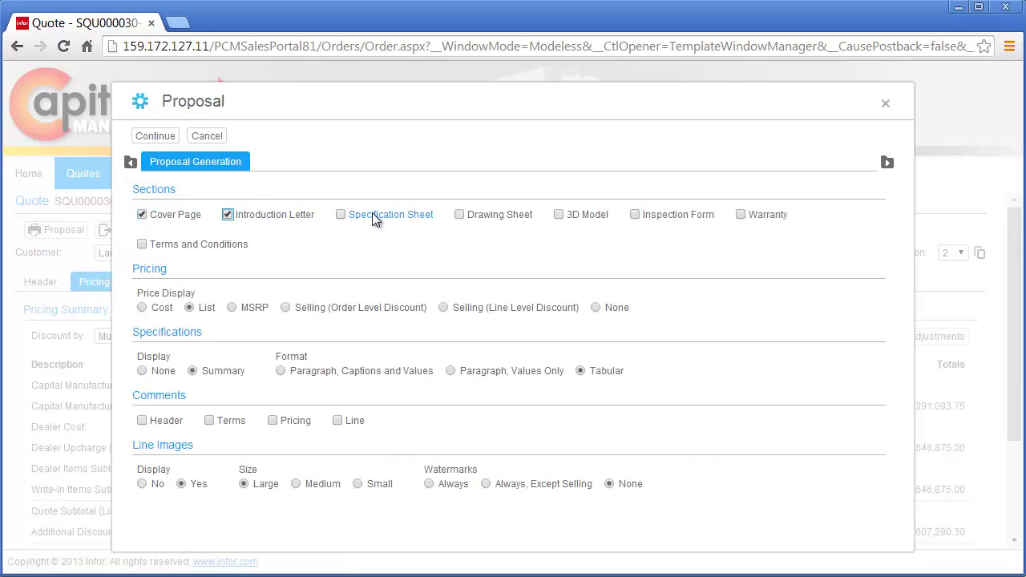
pyautogui.click(372, 214)
pyautogui.click(497, 216)
pyautogui.click(588, 216)
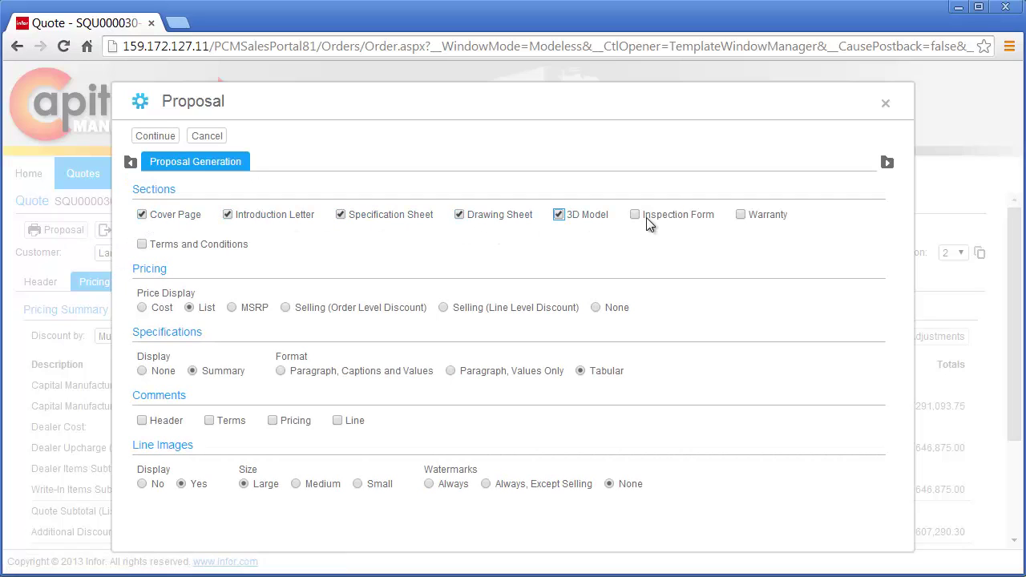
pyautogui.click(650, 217)
pyautogui.click(755, 215)
pyautogui.click(219, 246)
pyautogui.click(314, 309)
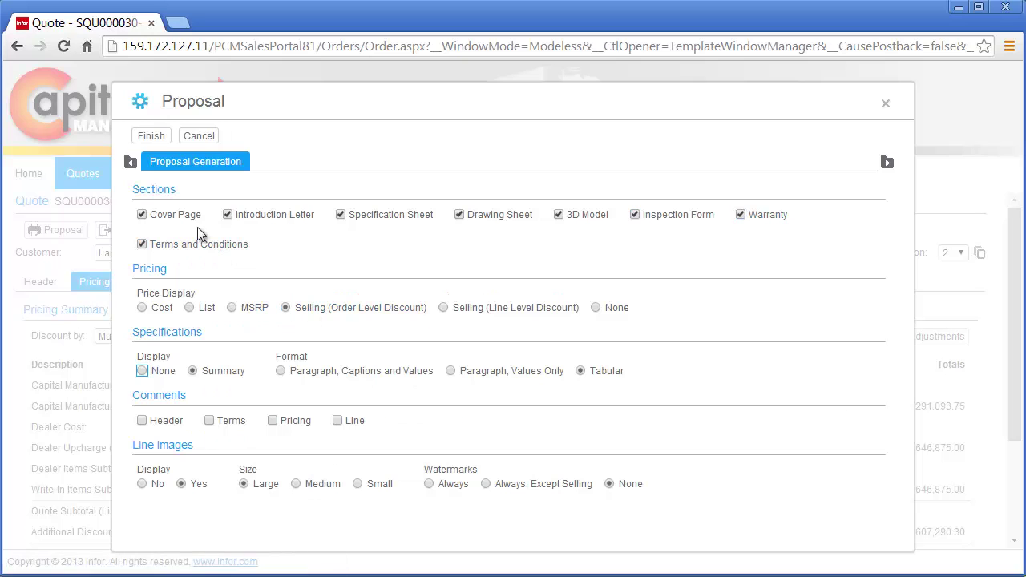
pyautogui.click(153, 136)
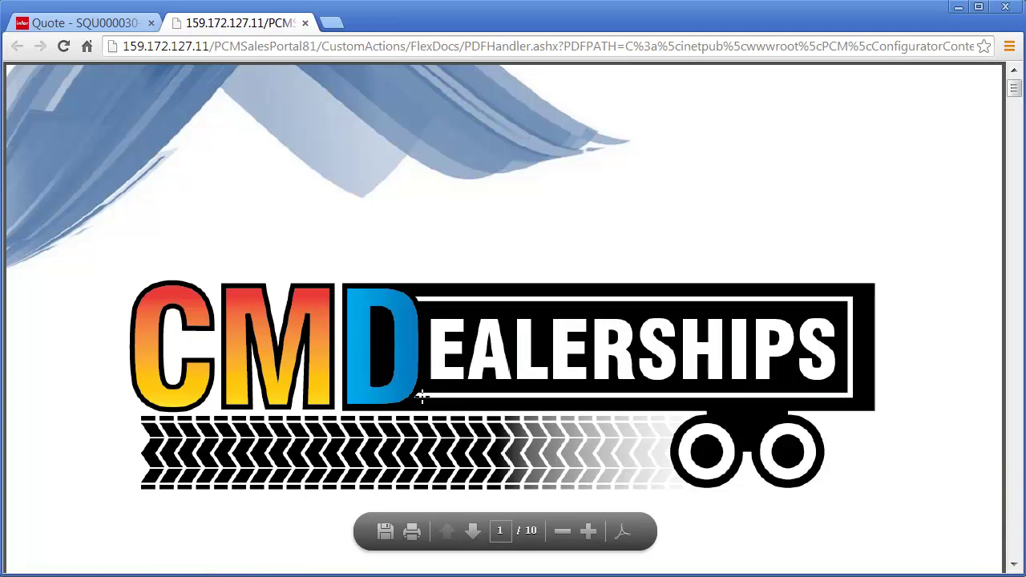
# Step: Zoom out to see the whole proposal title page, then close the PDF tab
pyautogui.click(566, 525)
pyautogui.click(566, 525)
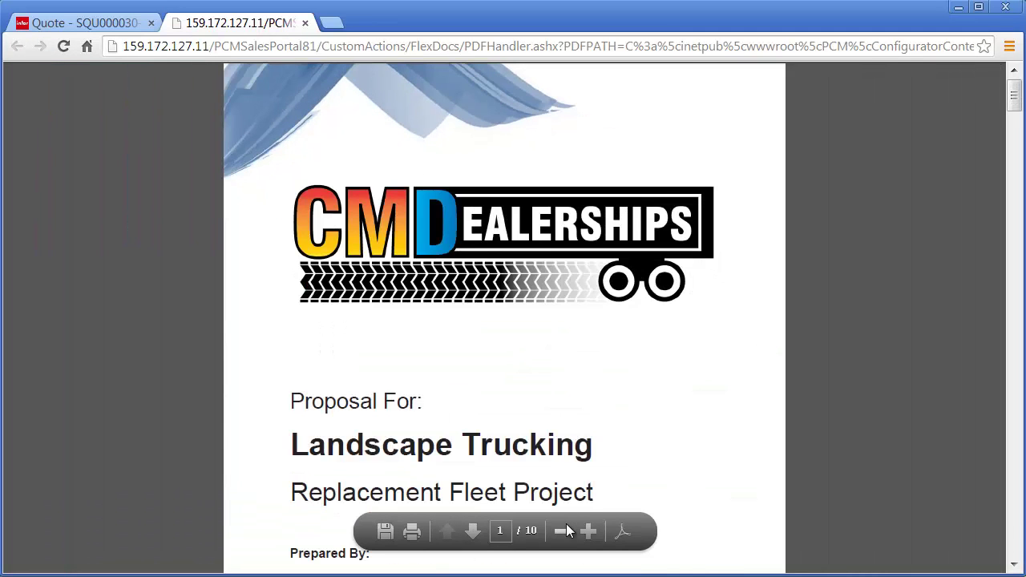
pyautogui.click(566, 525)
pyautogui.click(571, 533)
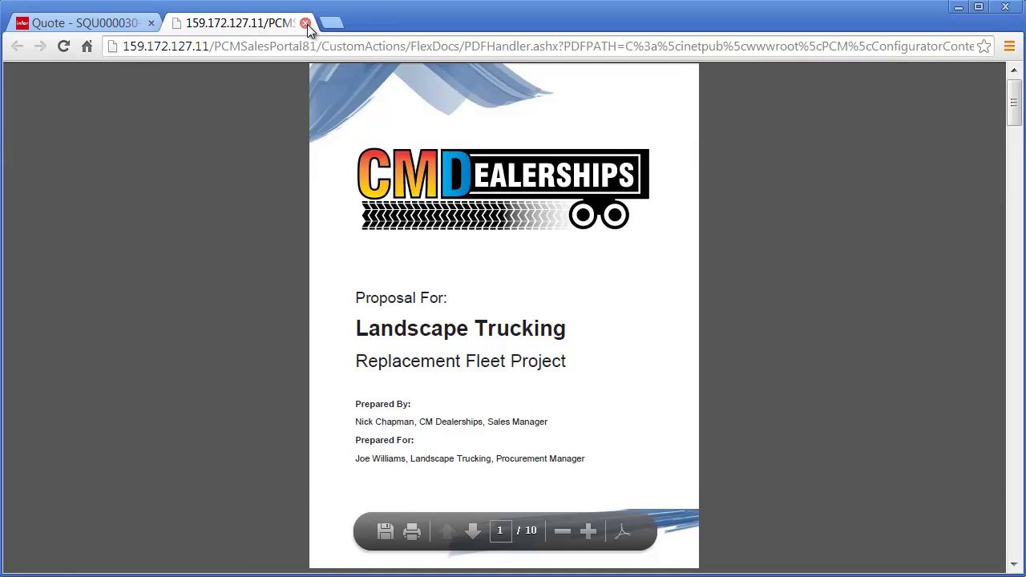
pyautogui.click(305, 24)
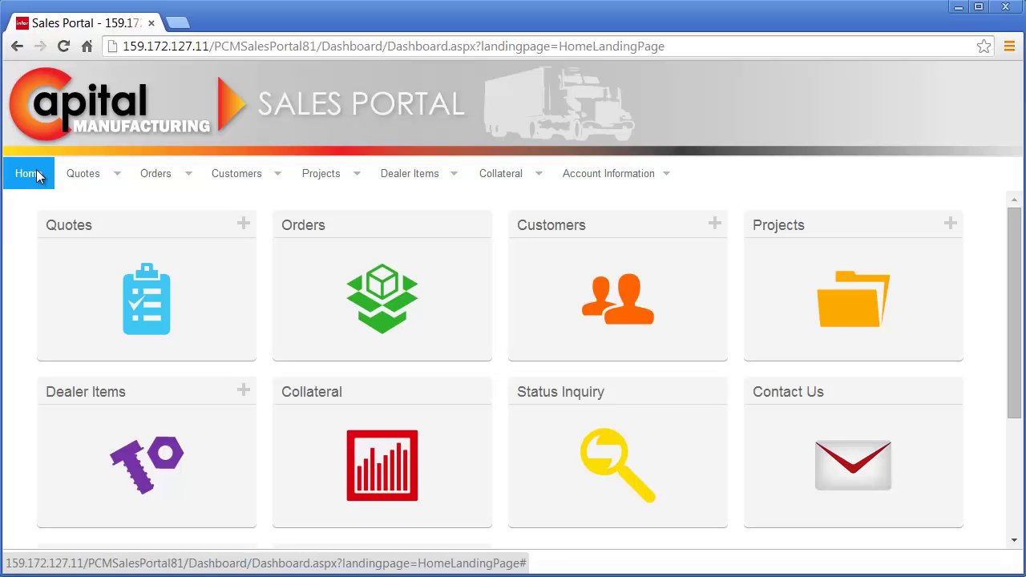
# Step: Order version 2 of the Replacement Fleet quote, shipping to Midwest Distribution Center with a P.O. number
pyautogui.click(105, 270)
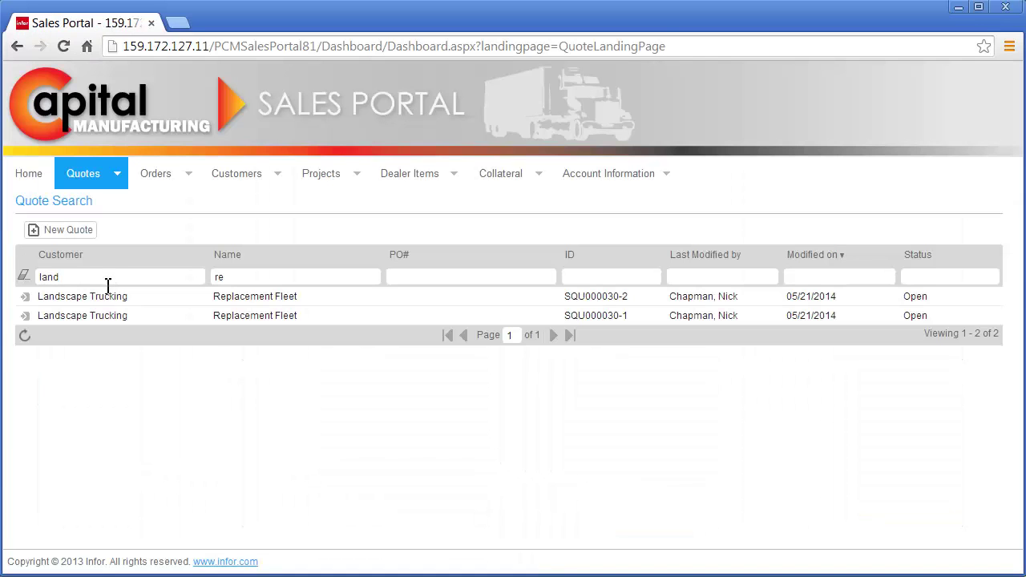
pyautogui.doubleClick(109, 297)
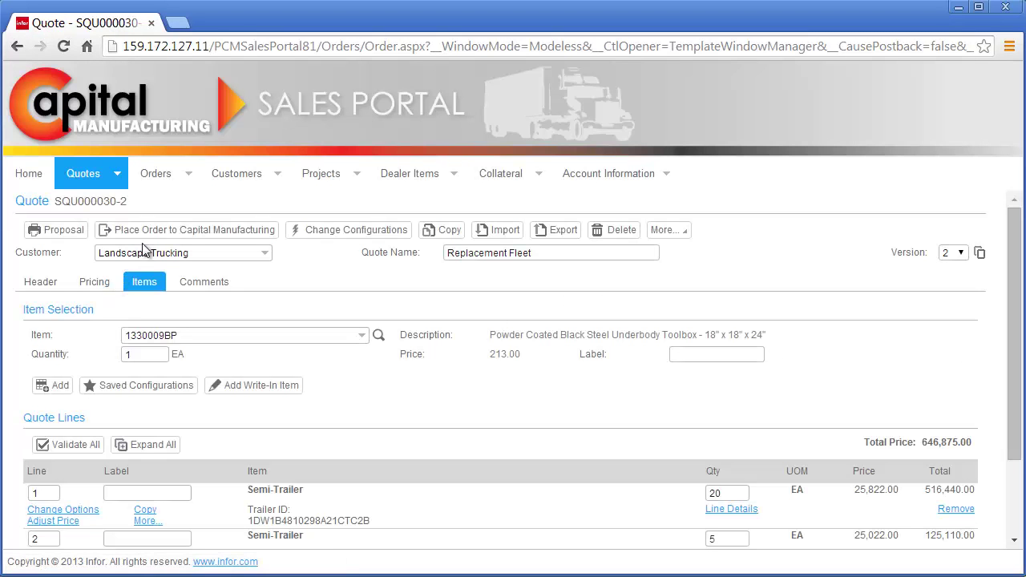
pyautogui.click(150, 230)
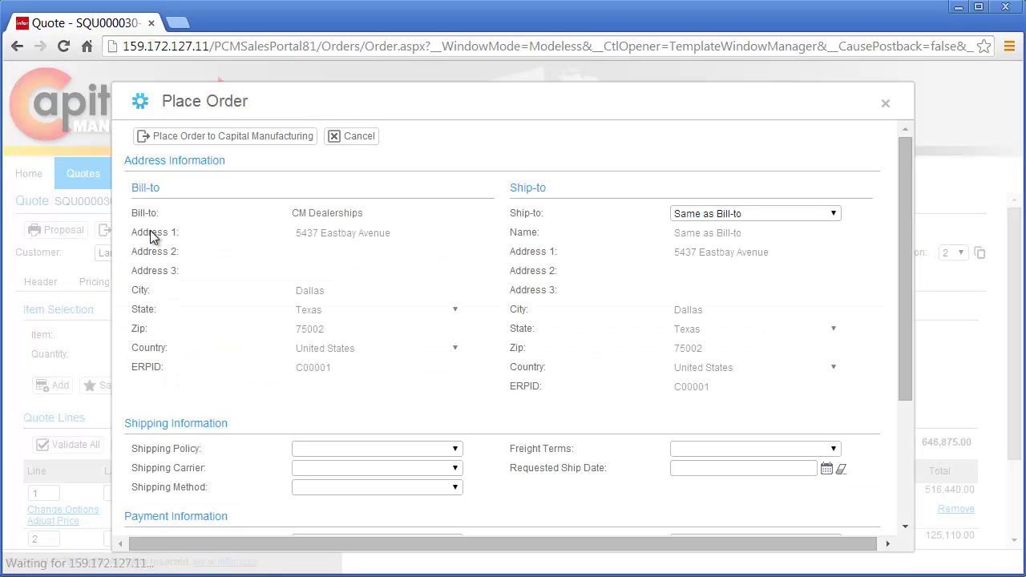
pyautogui.click(716, 215)
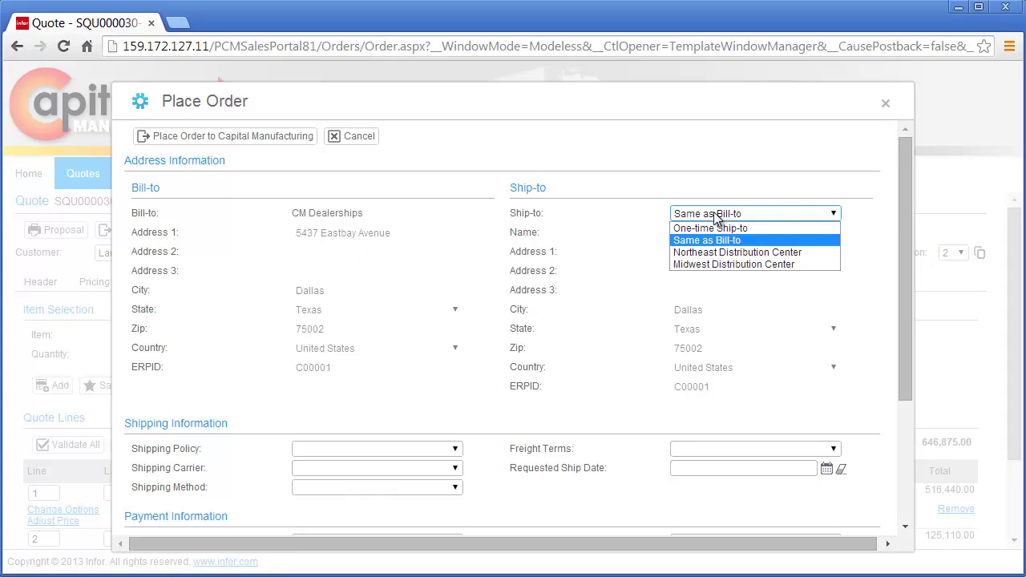
pyautogui.click(721, 261)
pyautogui.scroll(-3, 486, 372)
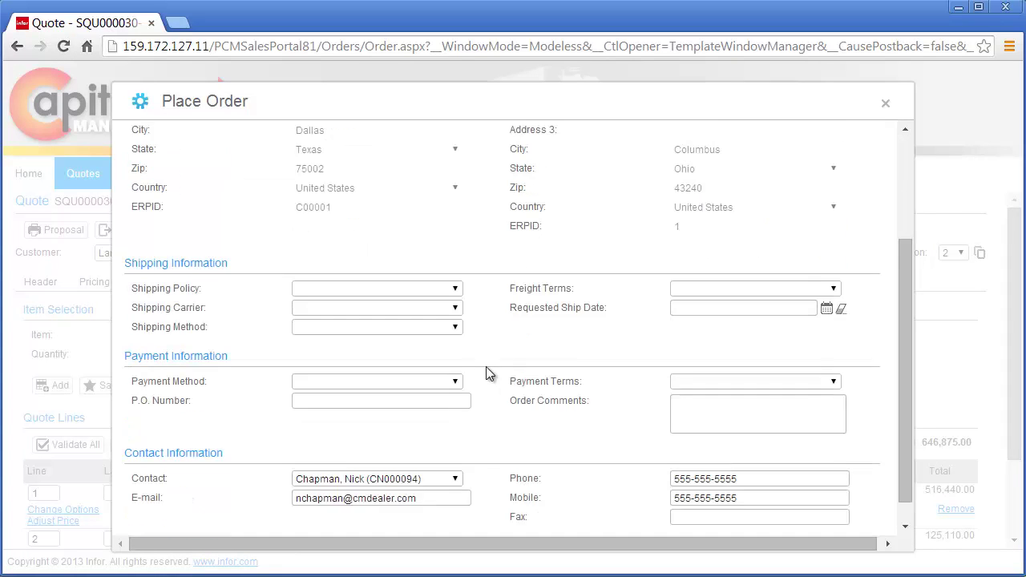
pyautogui.click(434, 375)
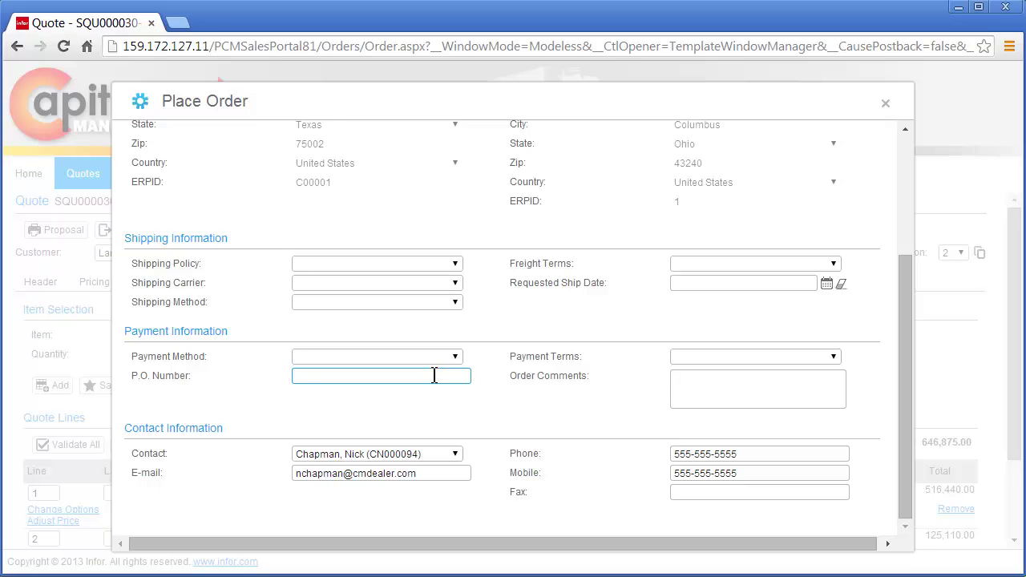
pyautogui.write('LT2255')
pyautogui.press('Tab')
pyautogui.scroll(3, 434, 376)
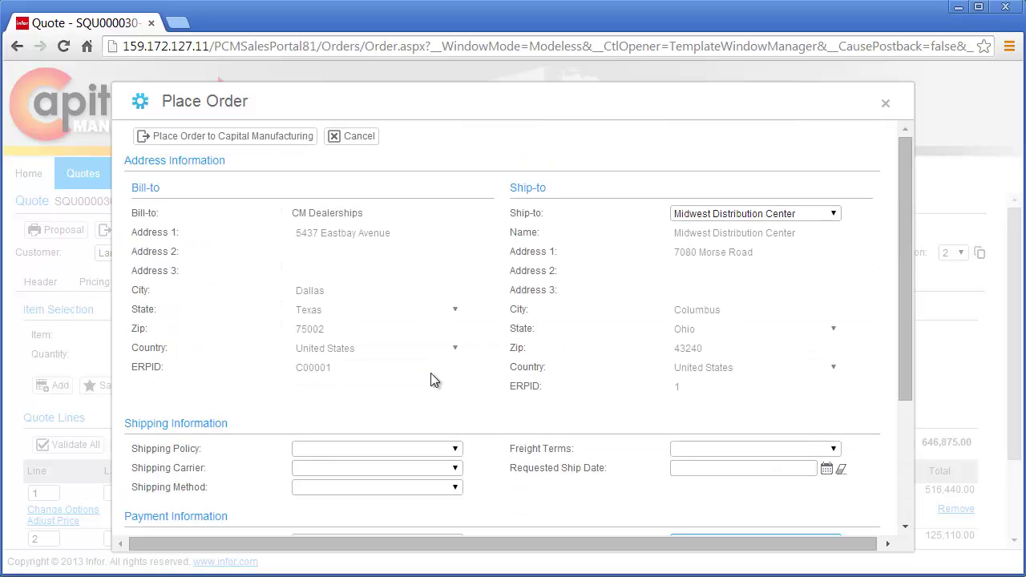
pyautogui.click(247, 137)
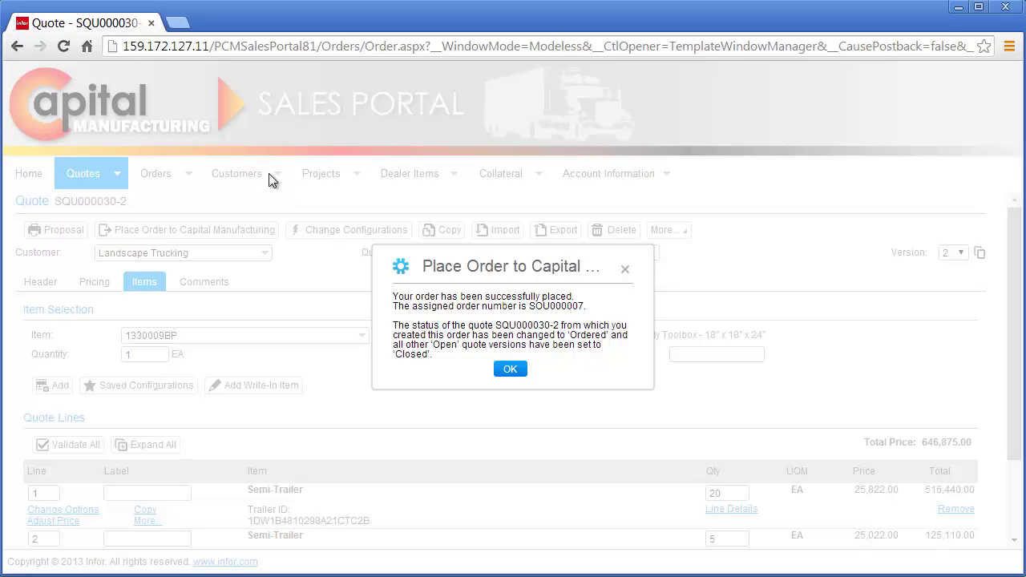
pyautogui.click(505, 371)
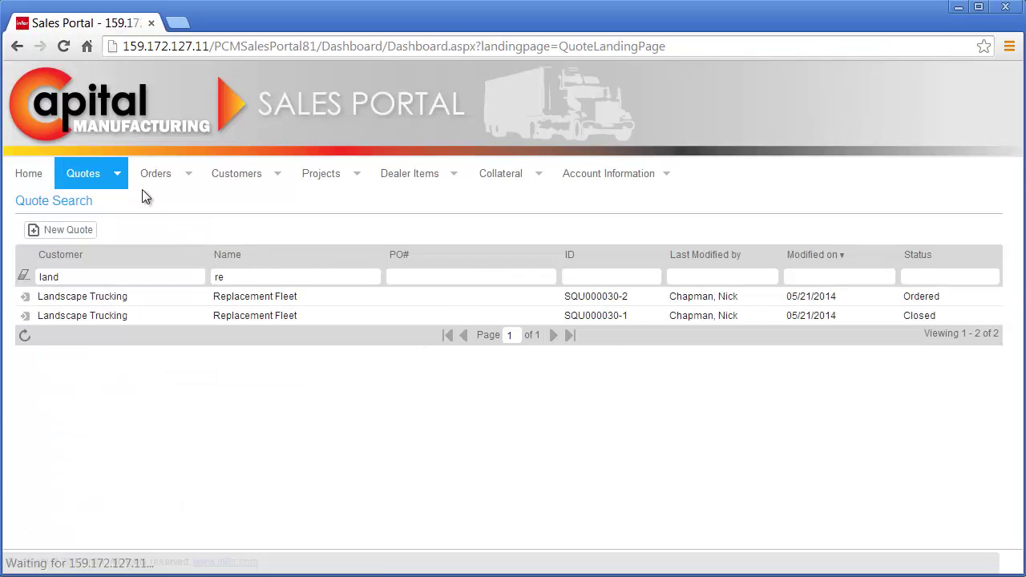
# Step: Start a new quote from the Sales Portal
pyautogui.moveTo(118, 176)
pyautogui.click(79, 203)
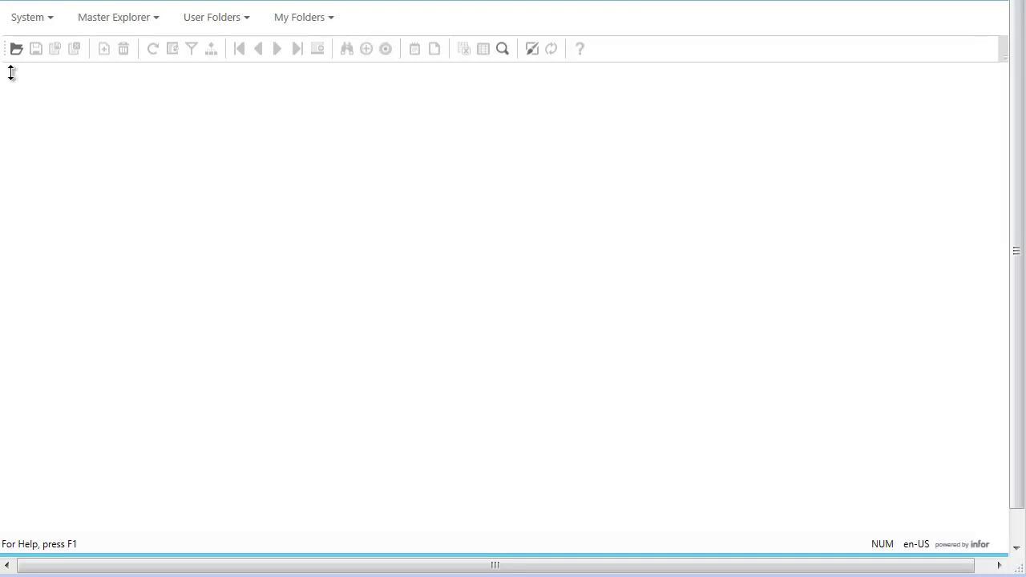
# Step: Load all Customer Orders, select the CM Dealerships 5/21/2014 order, and show its lines
pyautogui.click(39, 25)
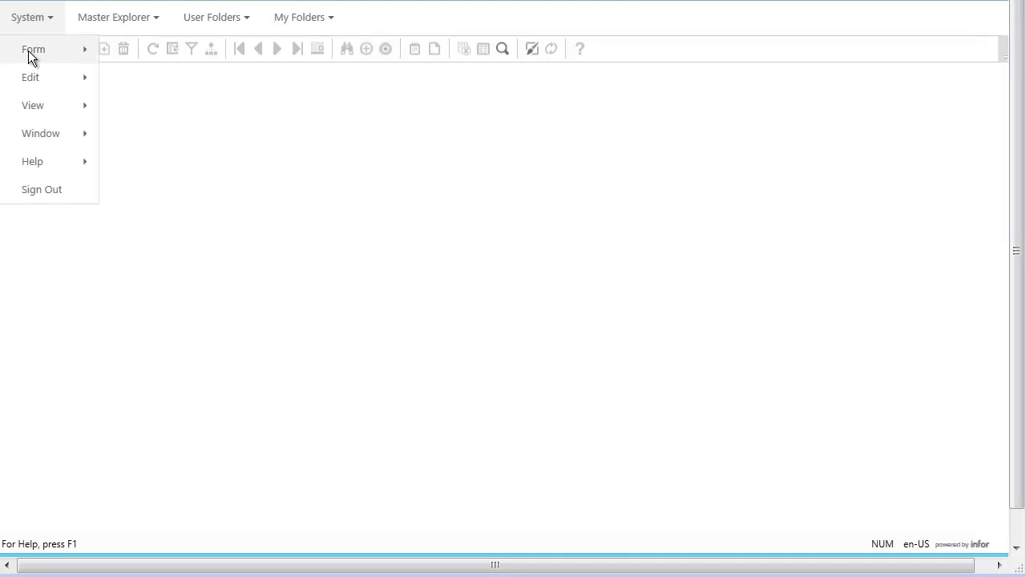
pyautogui.moveTo(28, 51)
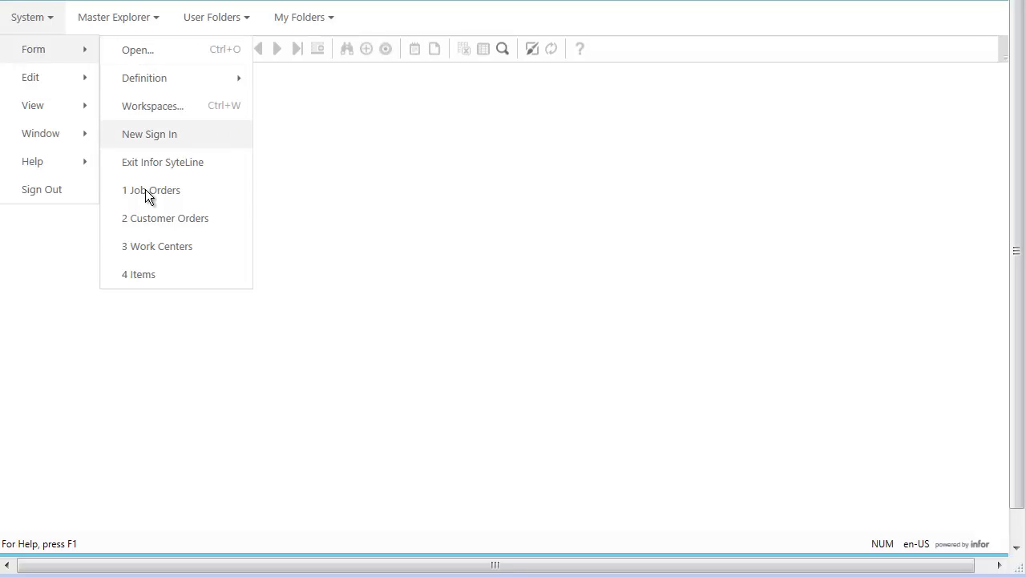
pyautogui.click(143, 218)
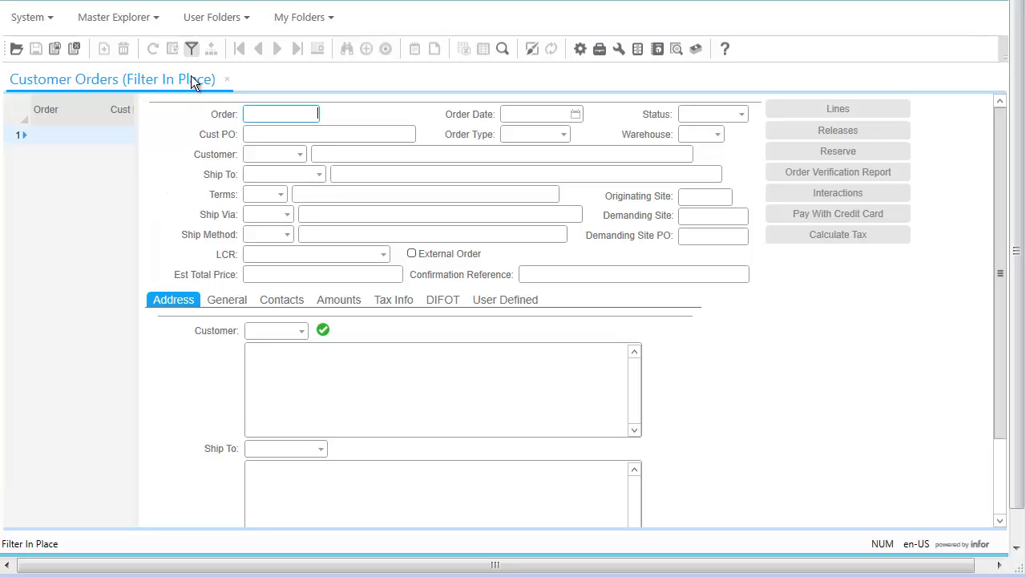
pyautogui.click(191, 50)
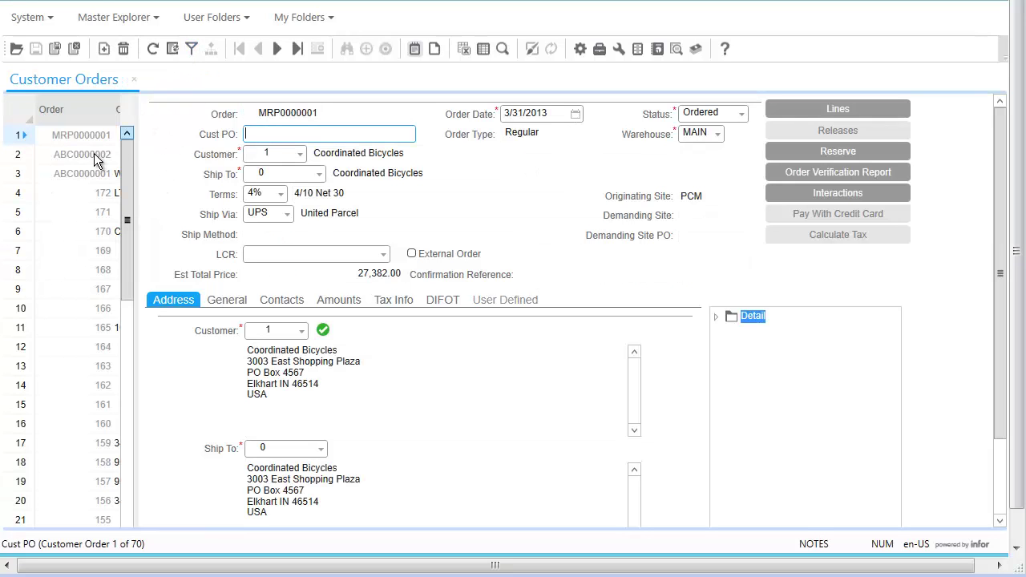
pyautogui.click(87, 158)
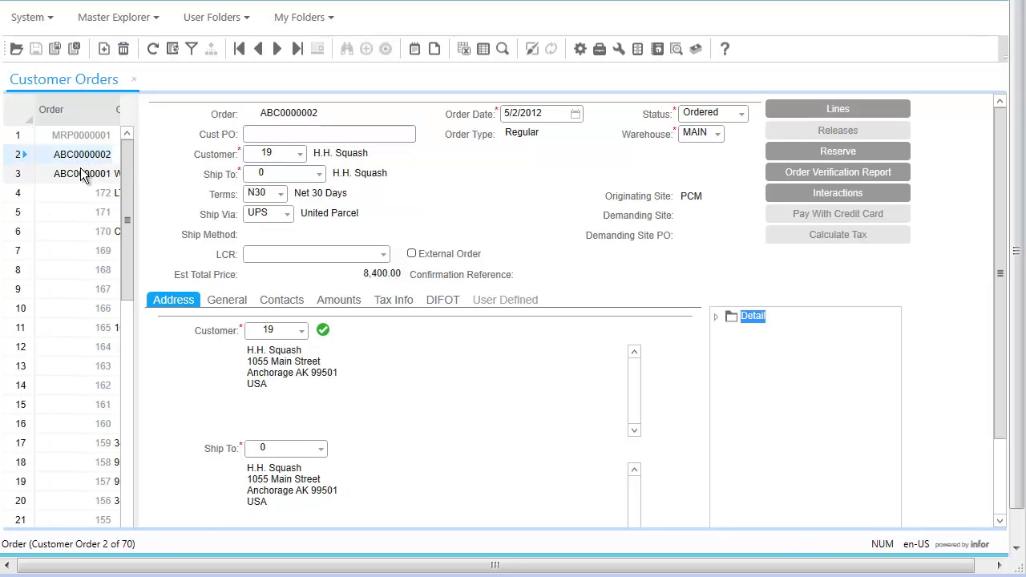
pyautogui.click(73, 174)
pyautogui.click(66, 191)
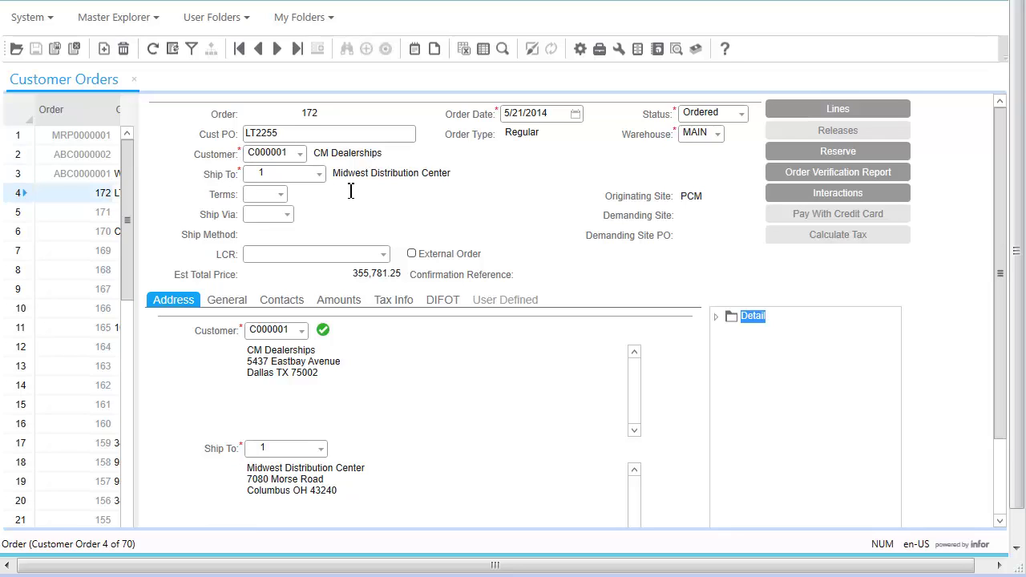
pyautogui.click(808, 108)
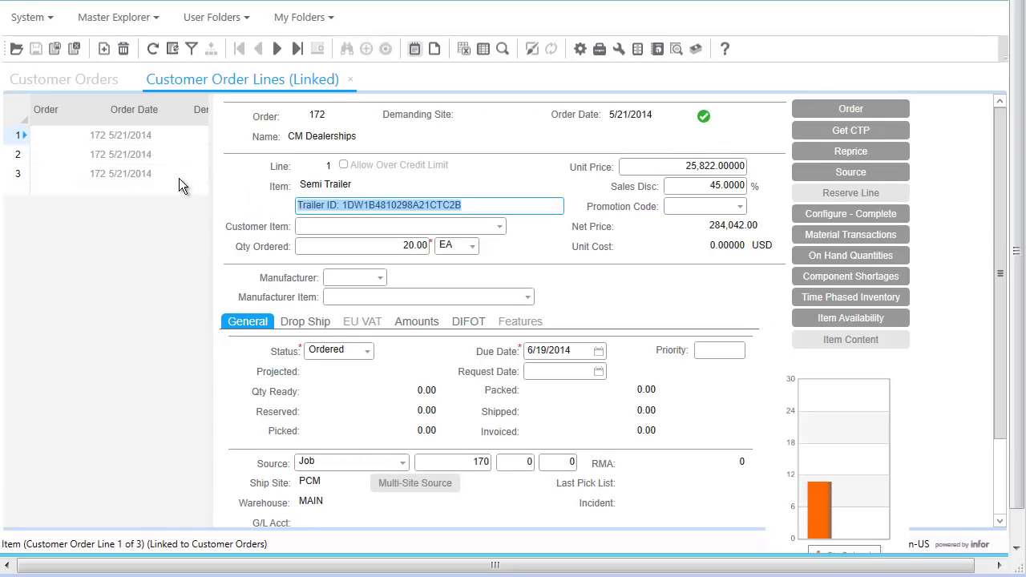
# Step: Browse order 172's three lines, ending back on the 20 Semi Trailers line
pyautogui.click(23, 161)
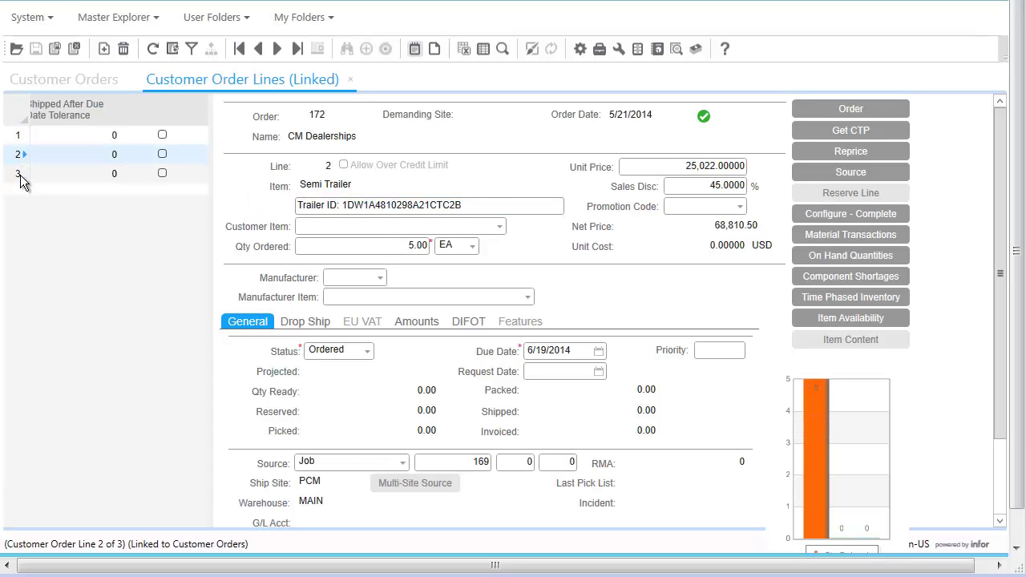
pyautogui.click(19, 175)
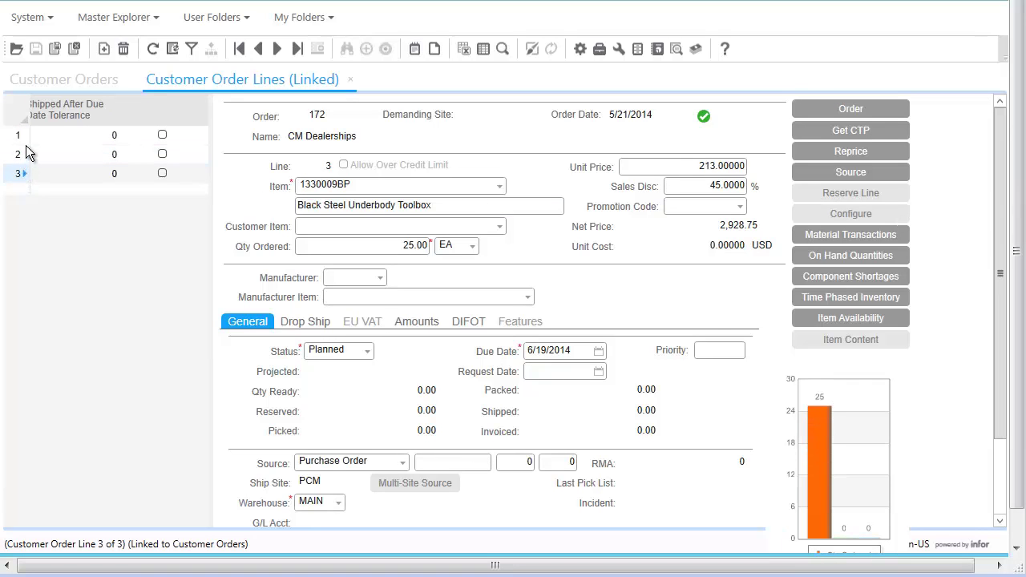
pyautogui.click(24, 135)
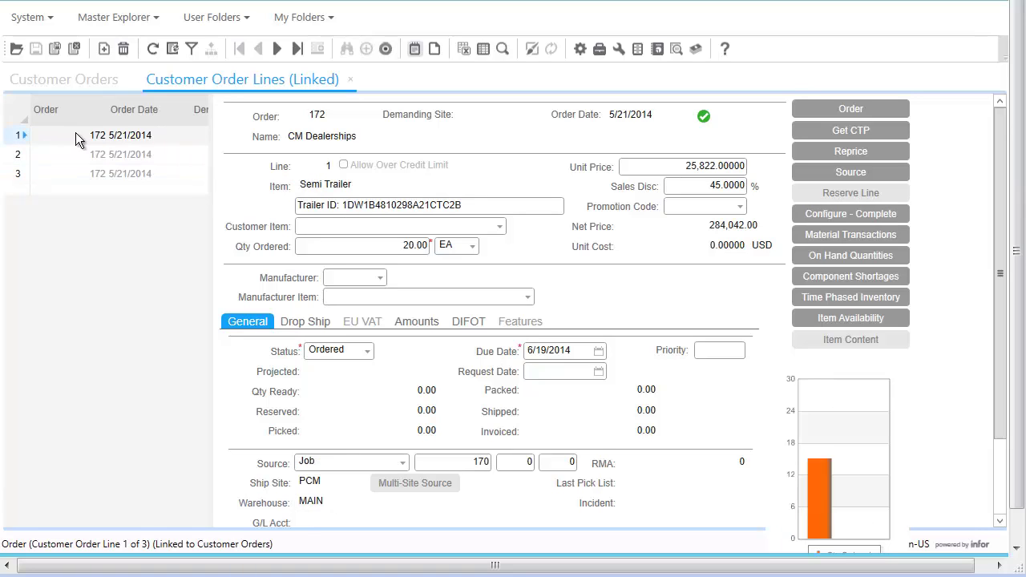
# Step: Open job 170 for the line, expand operation 10's BOM materials, and show its notes
pyautogui.click(808, 170)
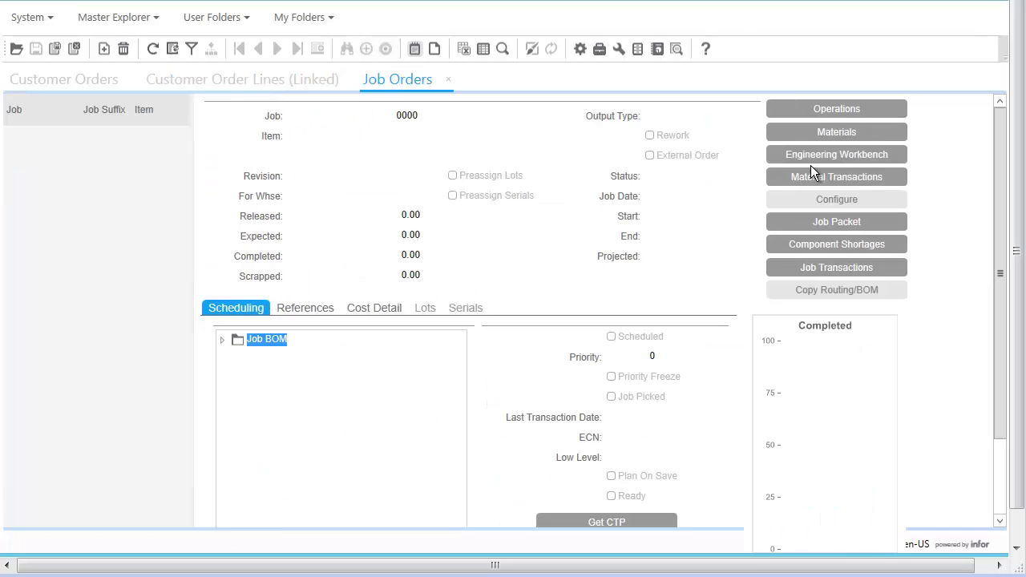
pyautogui.click(223, 340)
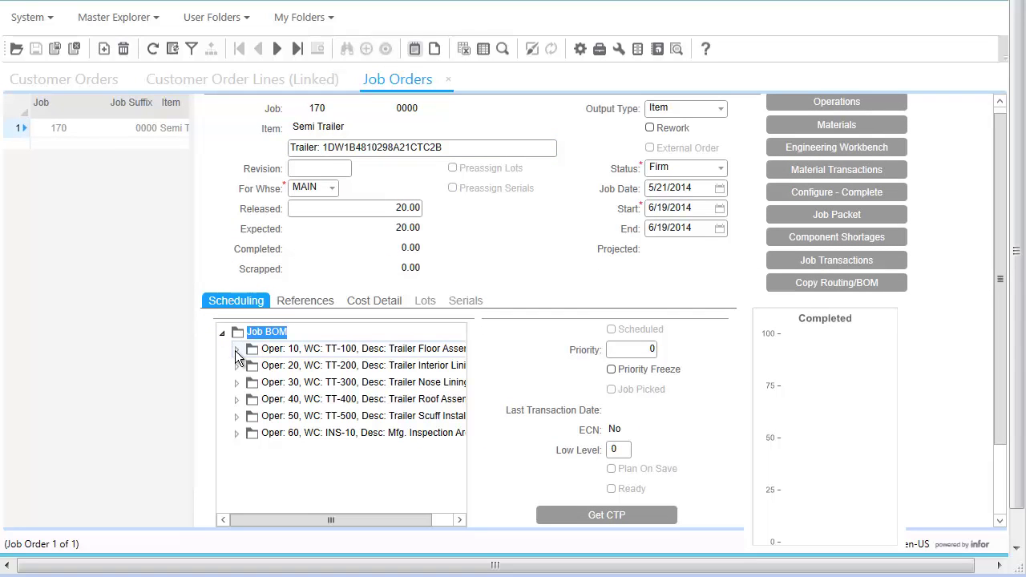
pyautogui.click(236, 350)
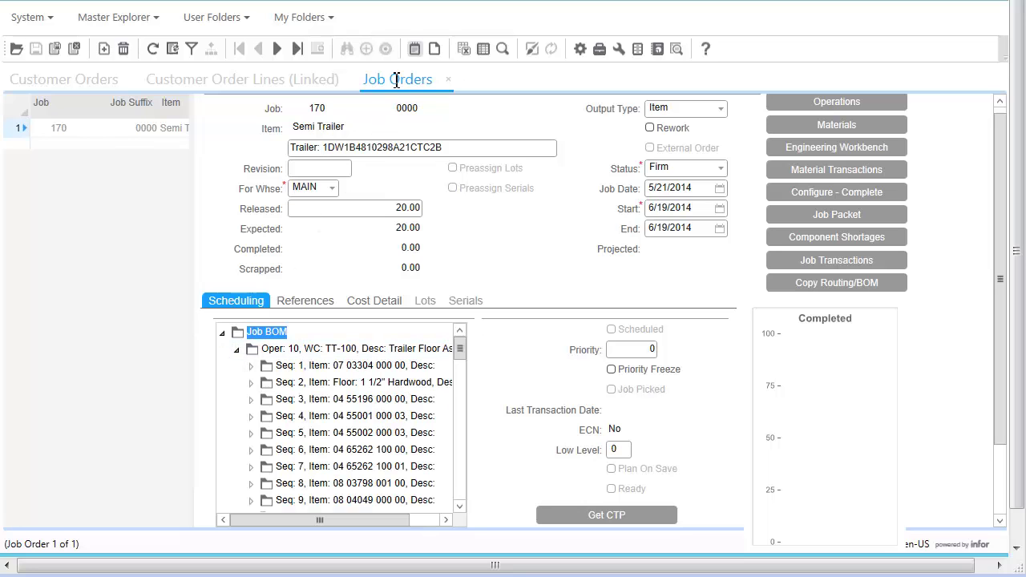
pyautogui.click(414, 50)
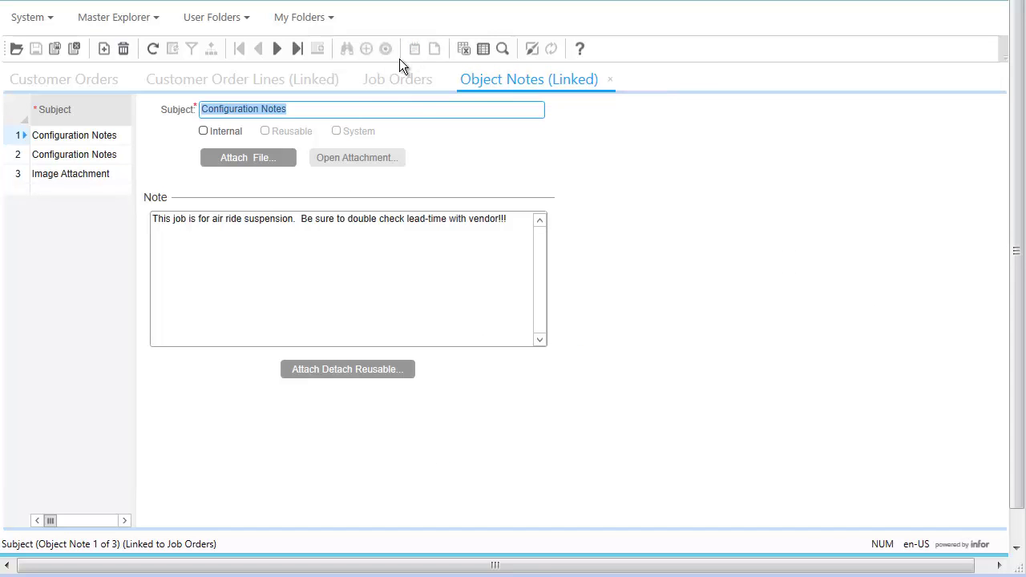
# Step: View the Image Attachment trailer drawing, then close it, the job notes and Job Orders
pyautogui.click(29, 174)
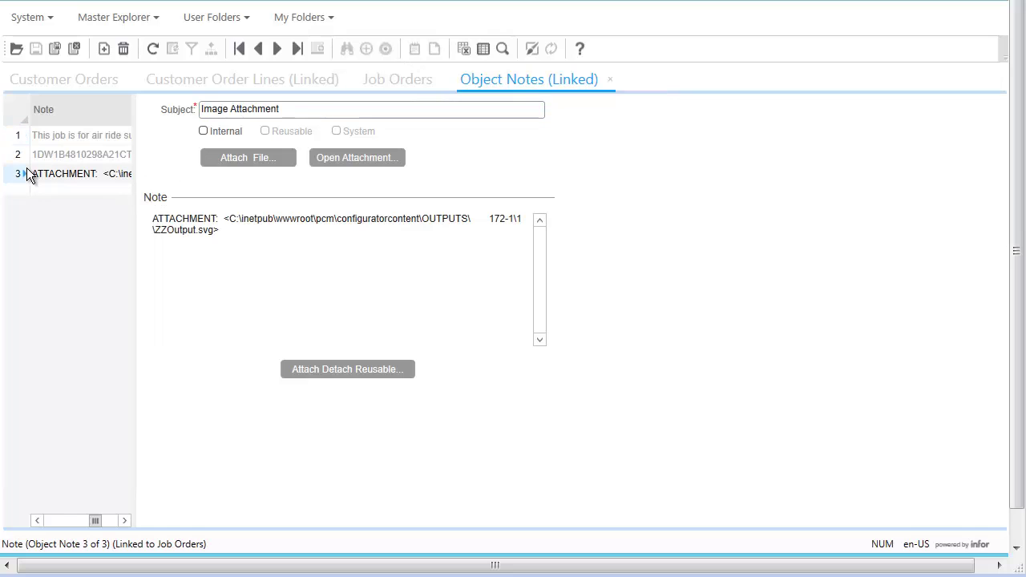
pyautogui.click(350, 156)
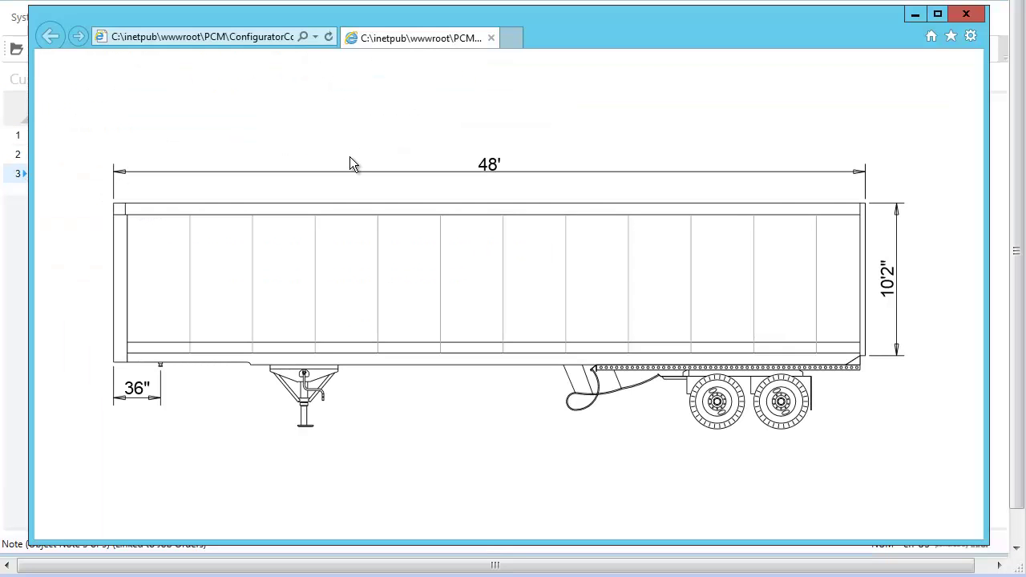
pyautogui.click(960, 16)
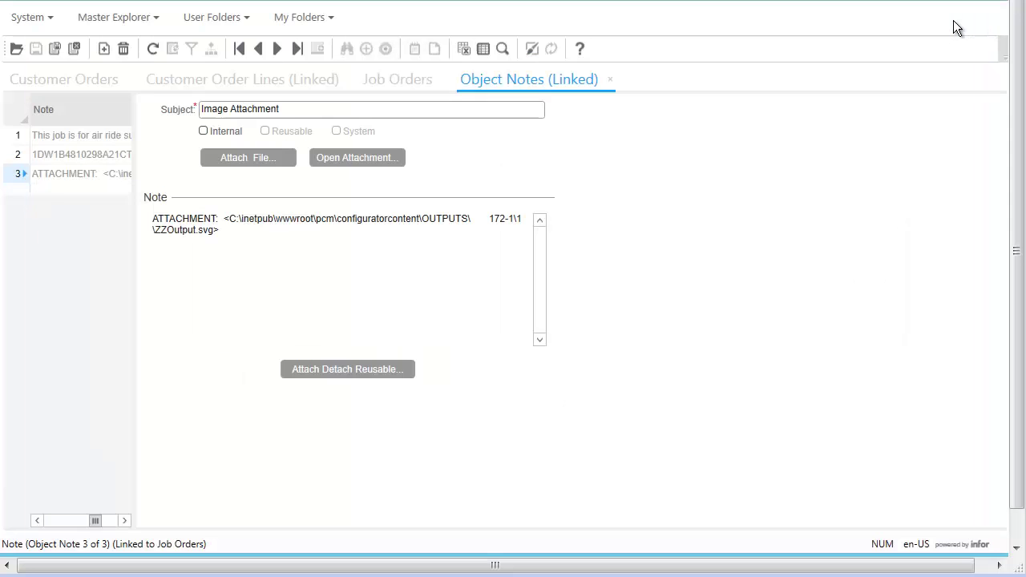
pyautogui.click(609, 81)
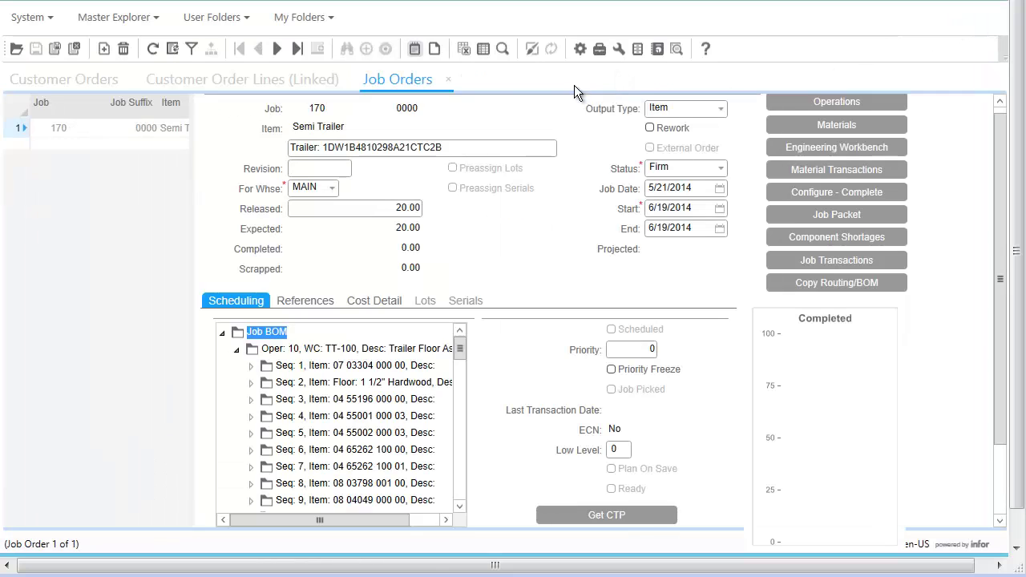
pyautogui.click(451, 78)
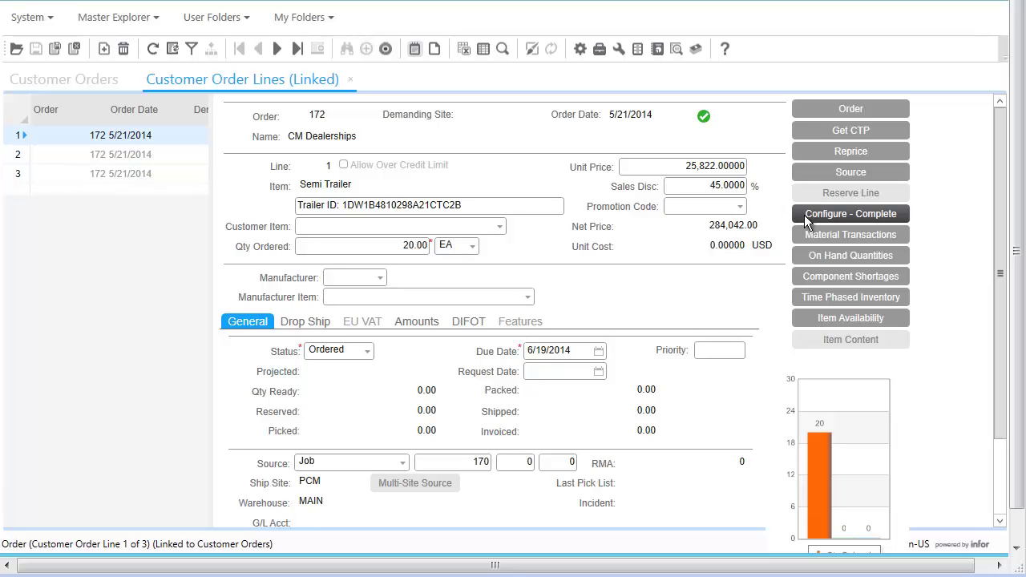
# Step: Reopen the order line's trailer configuration and set the king pin distance to 42"
pyautogui.click(807, 216)
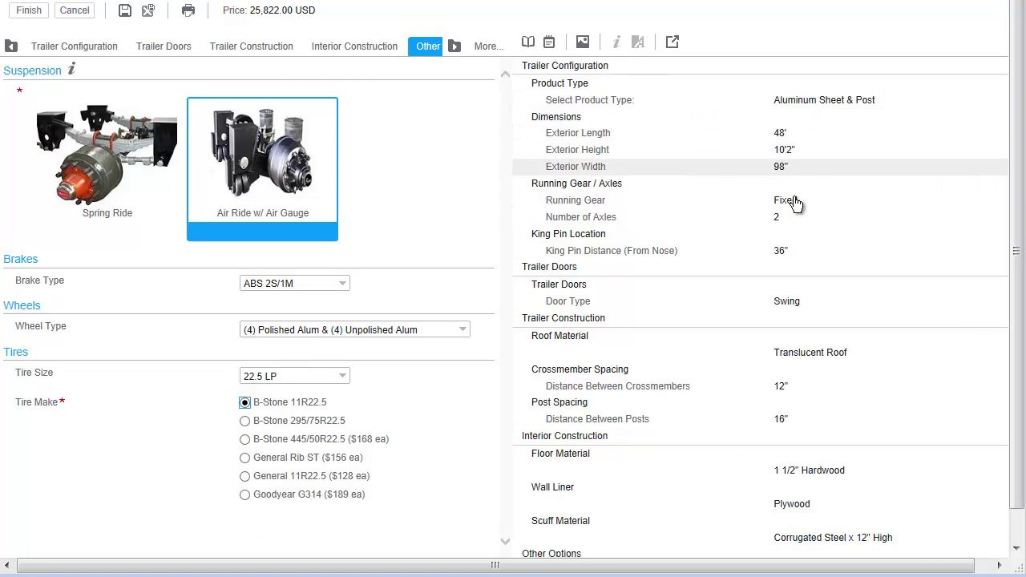
pyautogui.click(790, 258)
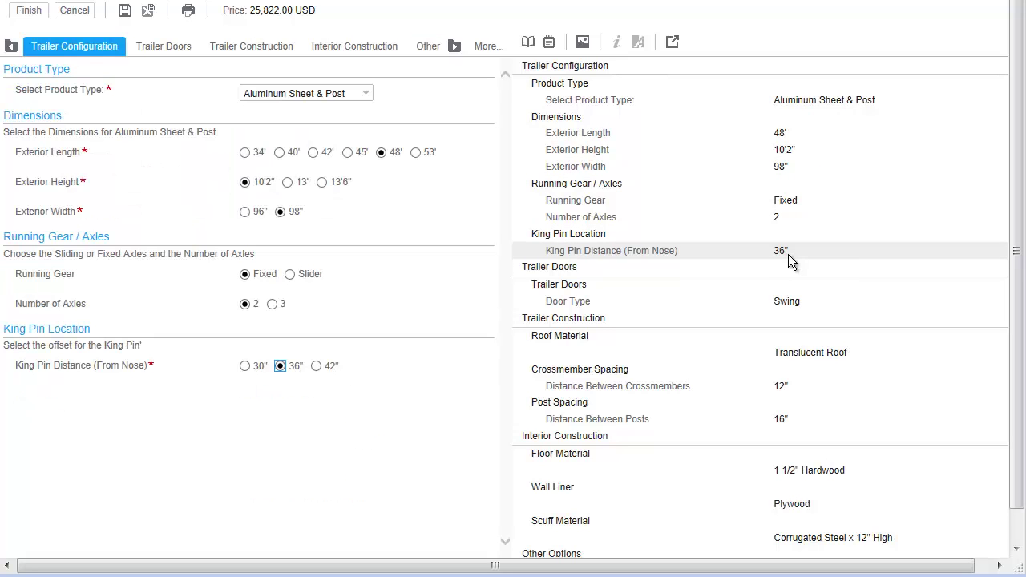
pyautogui.click(329, 366)
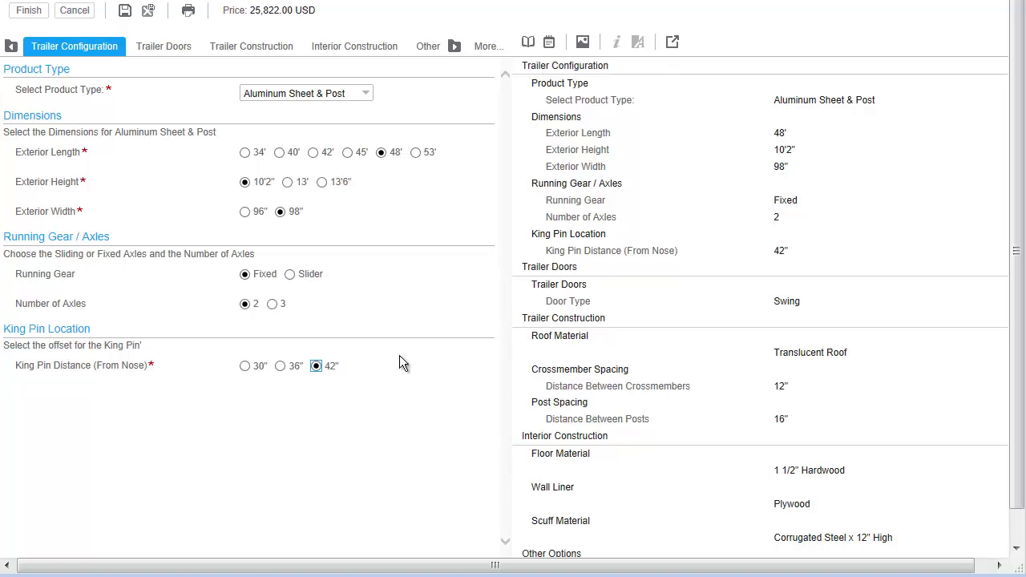
# Step: Set a custom 20" crossmember spacing, acknowledge the engineering notification, and finish the configuration
pyautogui.click(558, 389)
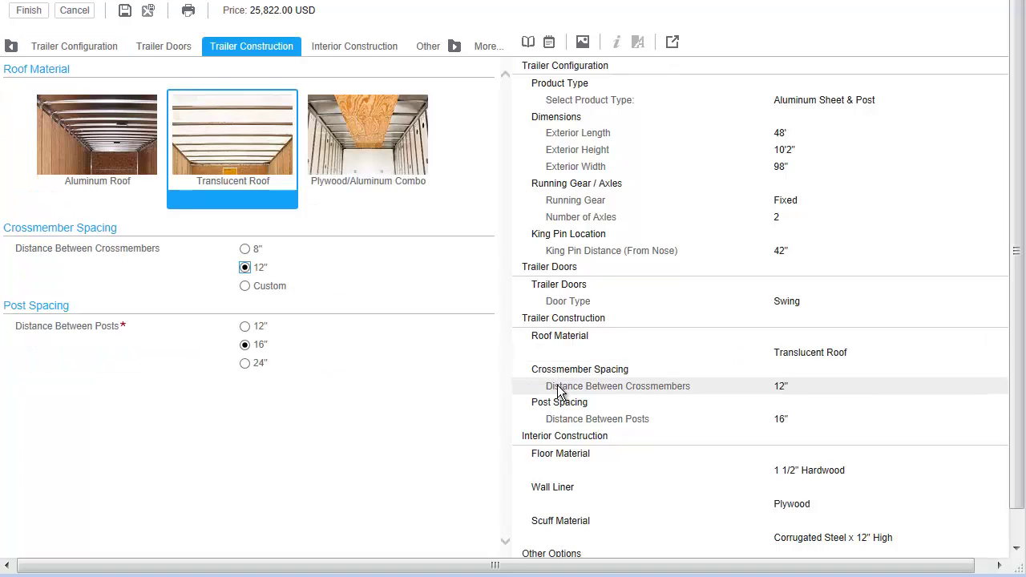
pyautogui.click(274, 285)
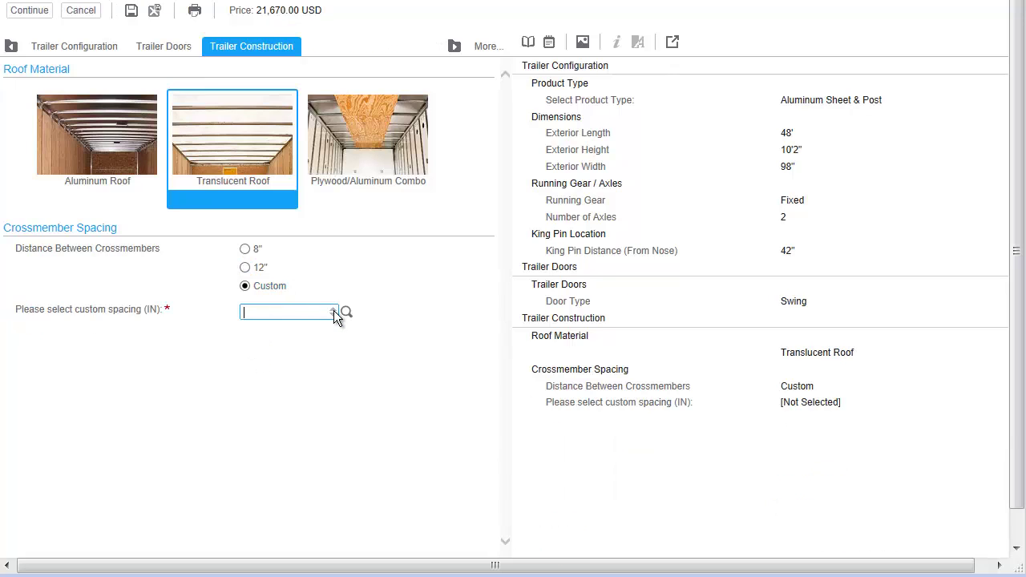
pyautogui.click(345, 312)
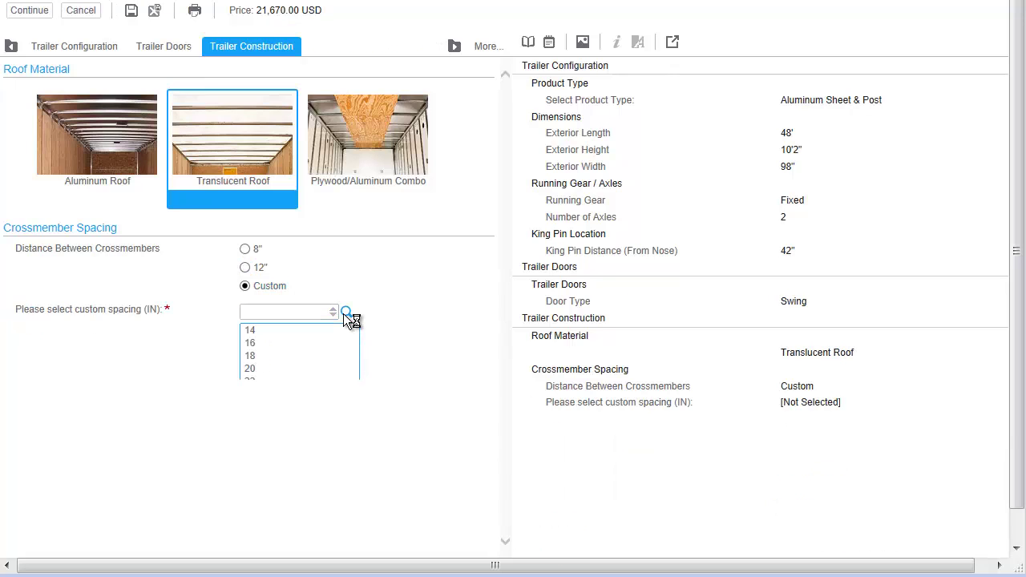
pyautogui.click(314, 369)
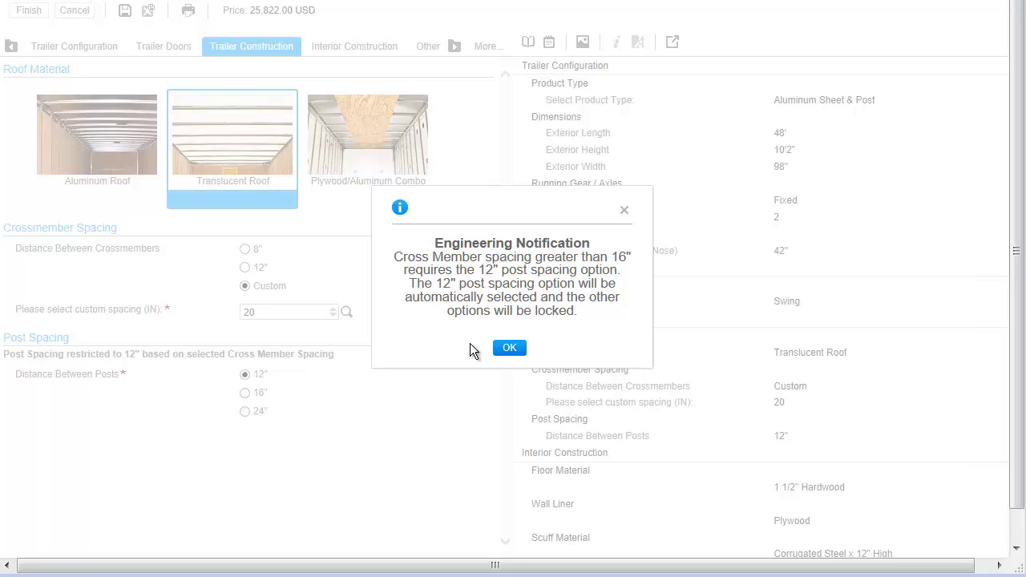
pyautogui.click(509, 348)
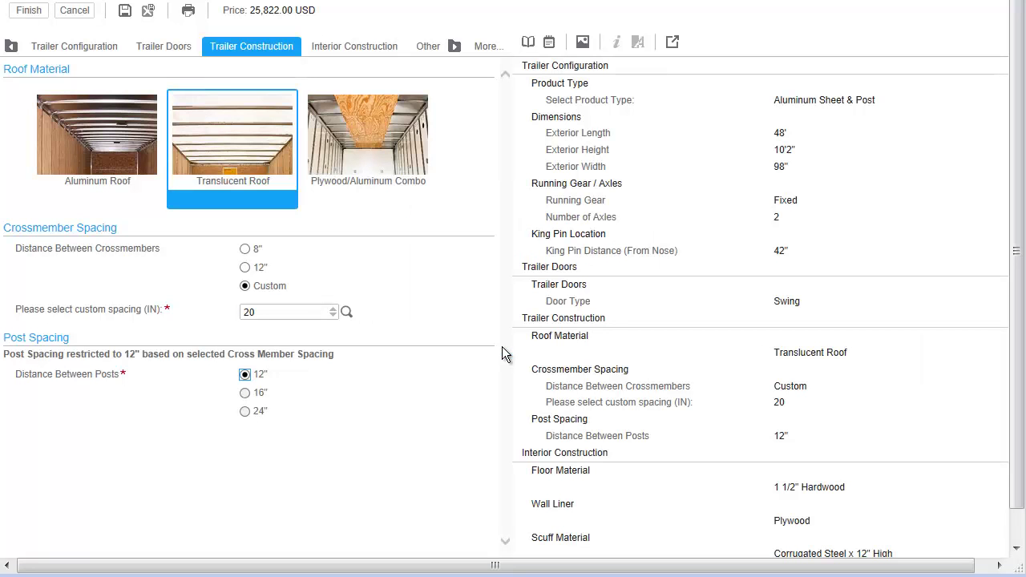
pyautogui.click(32, 12)
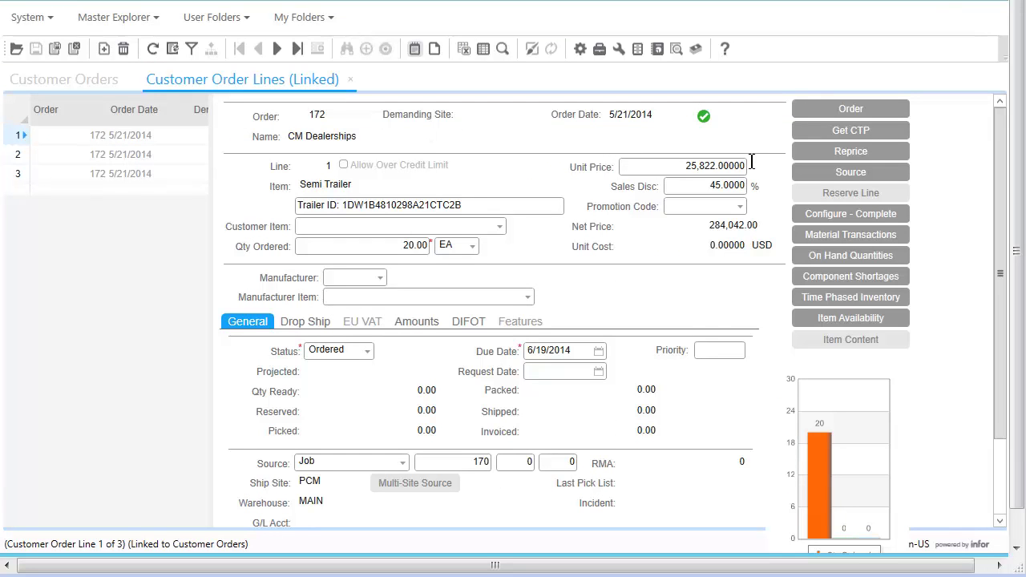
# Step: Open the sourcing job and expand its BOM to show custom operation 45's materials
pyautogui.click(820, 173)
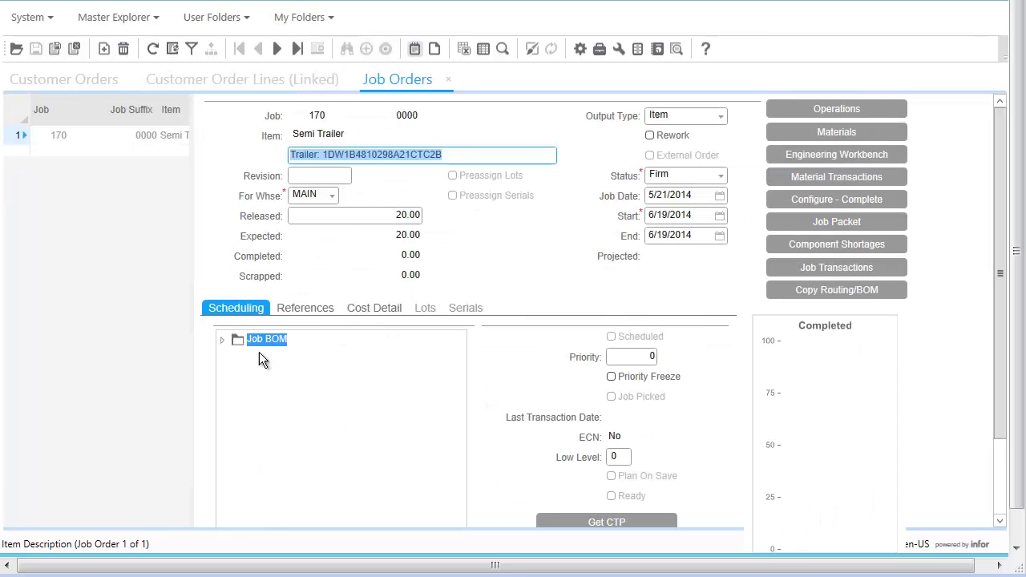
pyautogui.click(226, 337)
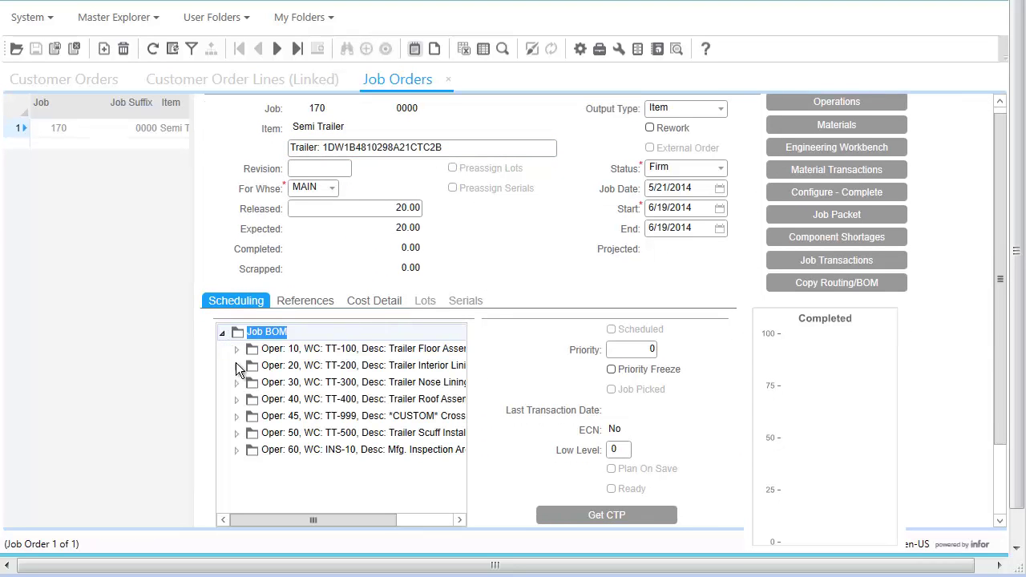
pyautogui.click(237, 416)
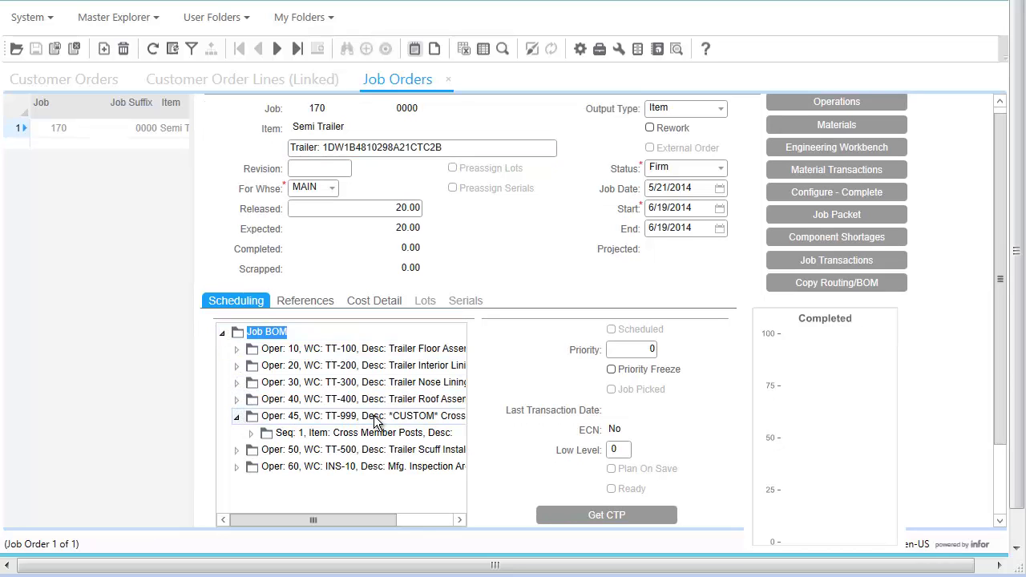
# Step: Open the job's image attachment note to view the updated trailer drawing
pyautogui.click(416, 52)
pyautogui.click(113, 173)
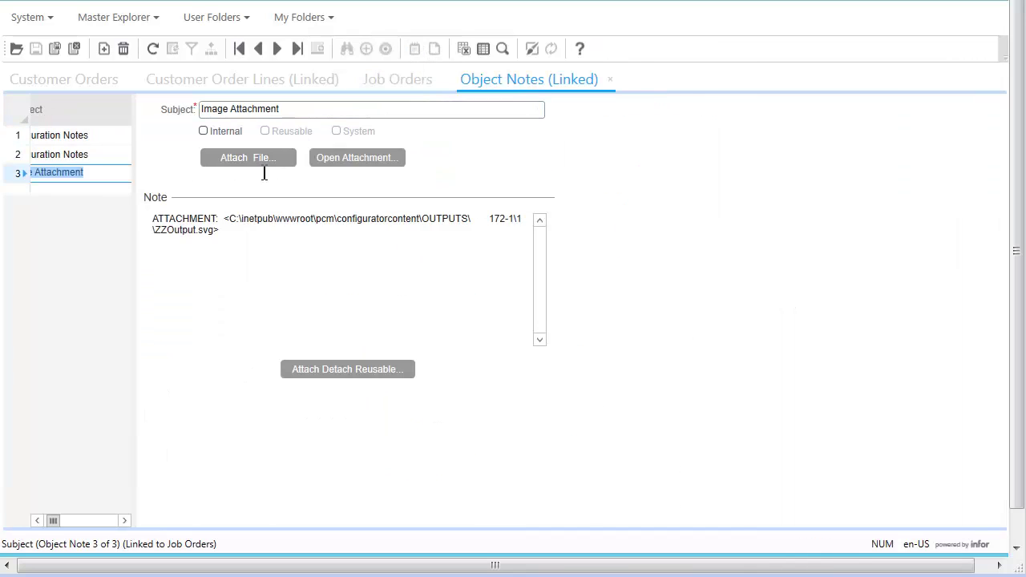
pyautogui.click(346, 163)
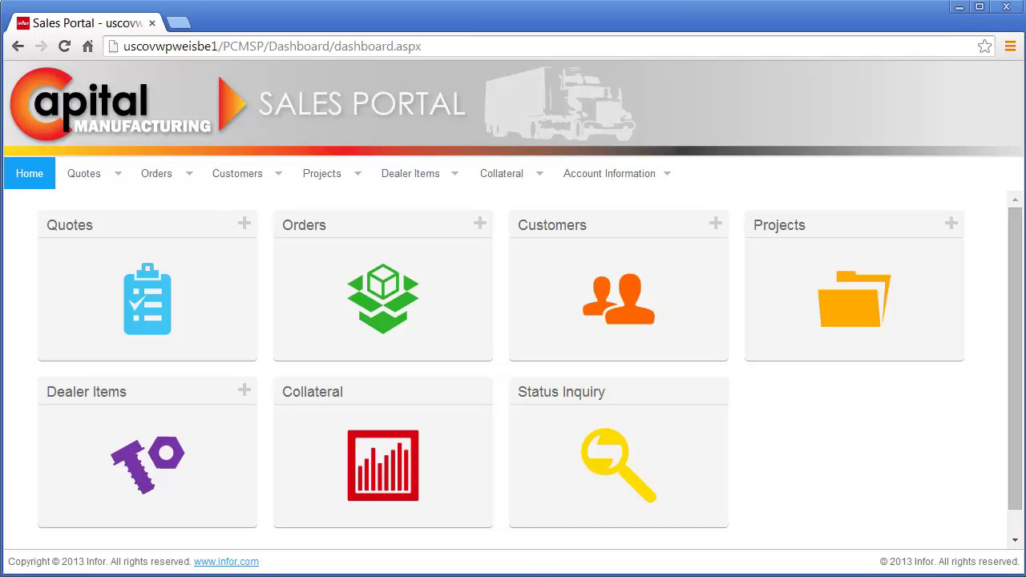
# Step: Search Order Status for all orders and open the status report for order 172
pyautogui.click(535, 486)
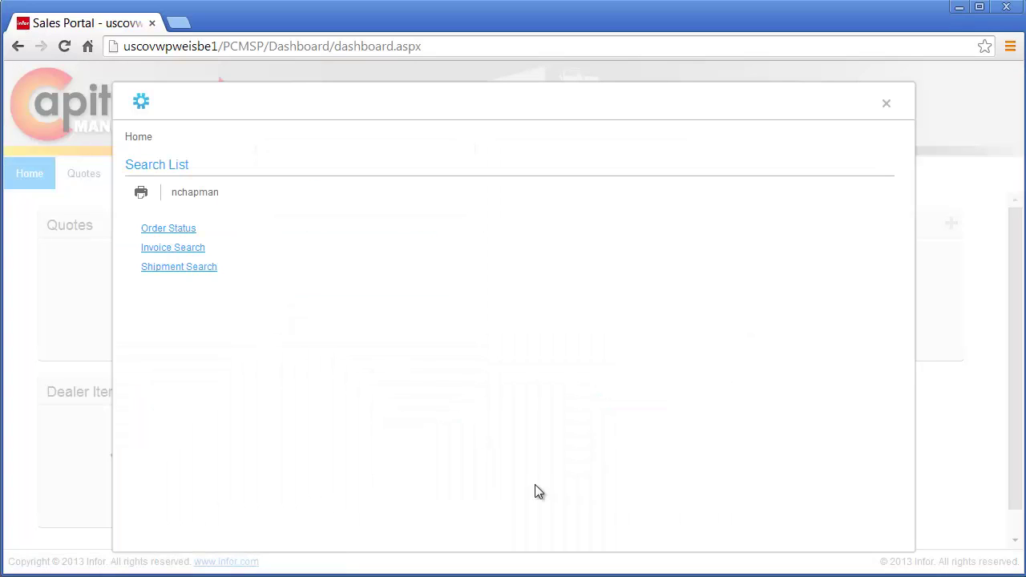
pyautogui.click(179, 230)
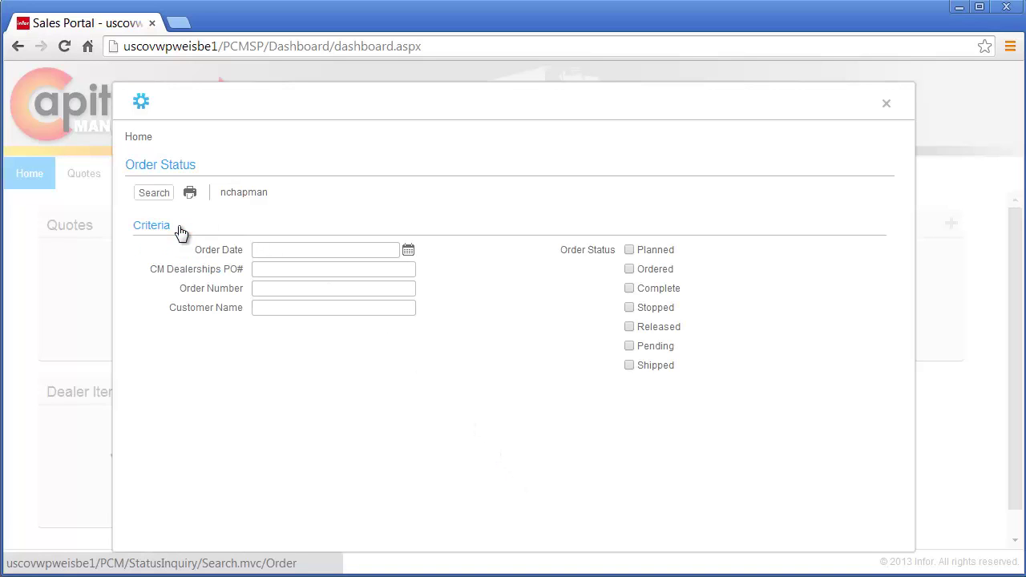
pyautogui.click(154, 193)
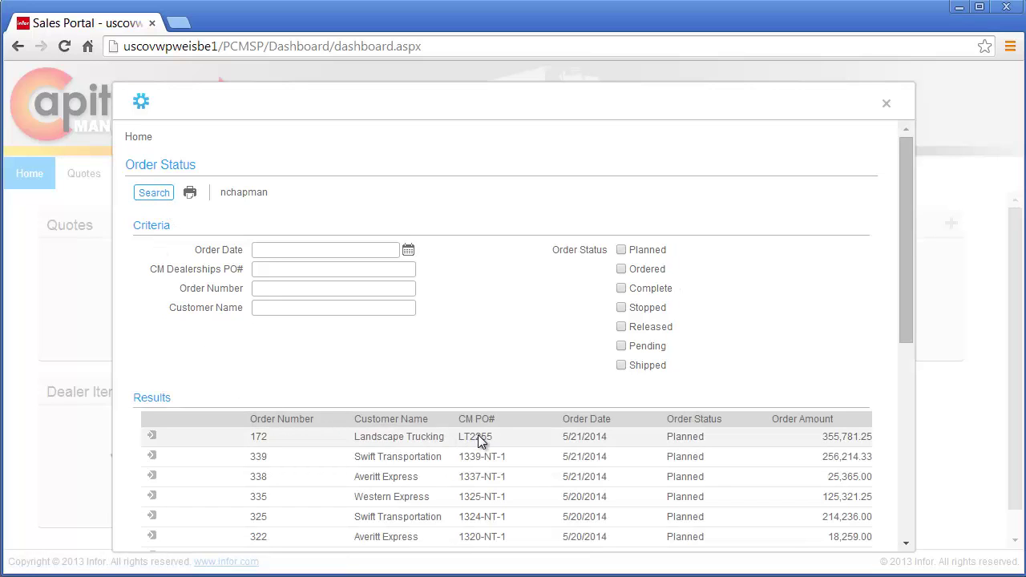
pyautogui.click(152, 437)
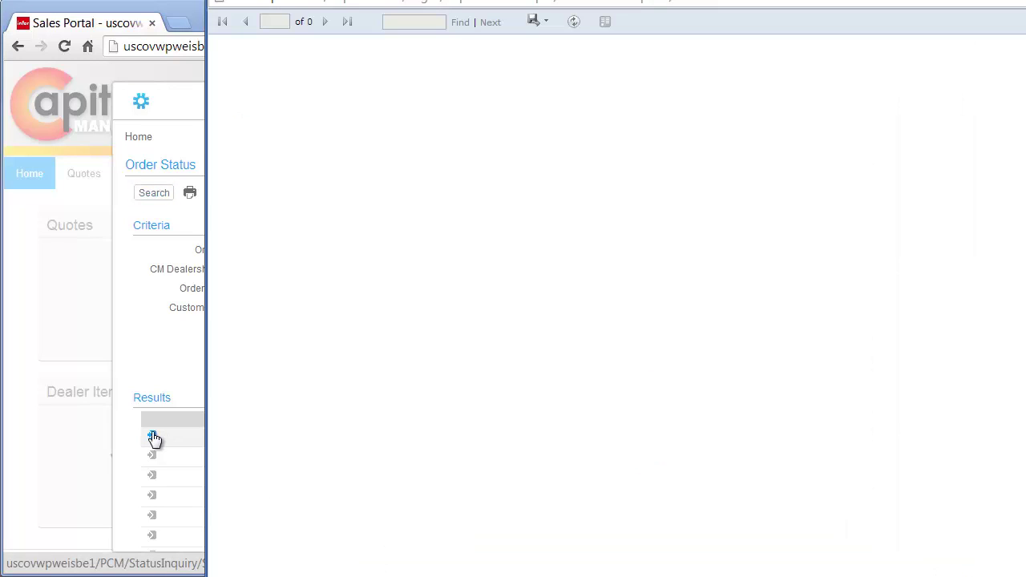